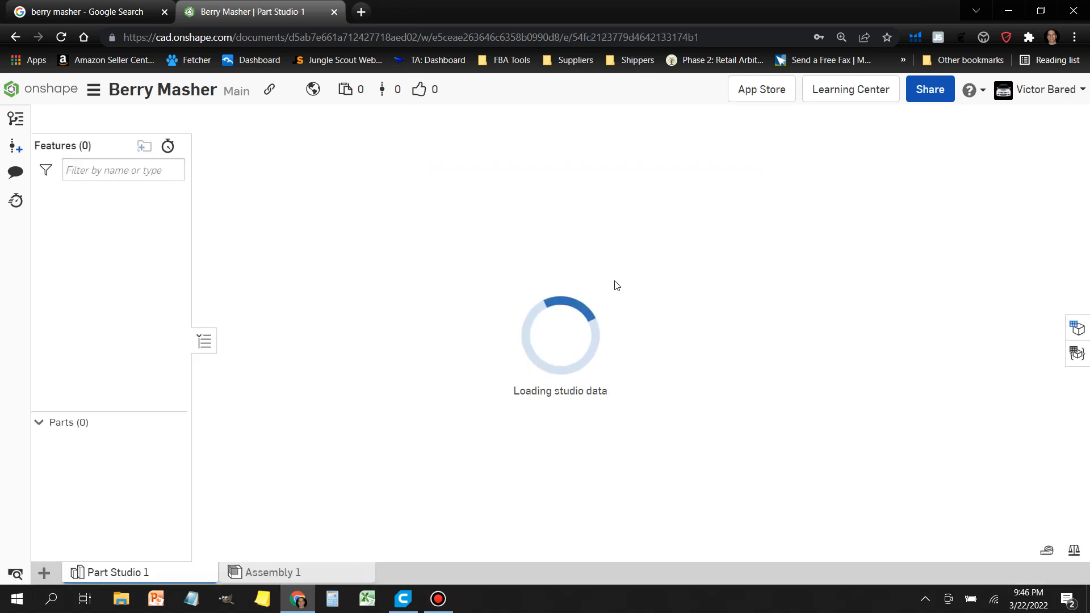
Step: Set the document's workspace length unit to millimetres
click(94, 93)
click(154, 218)
click(227, 185)
click(222, 263)
click(332, 147)
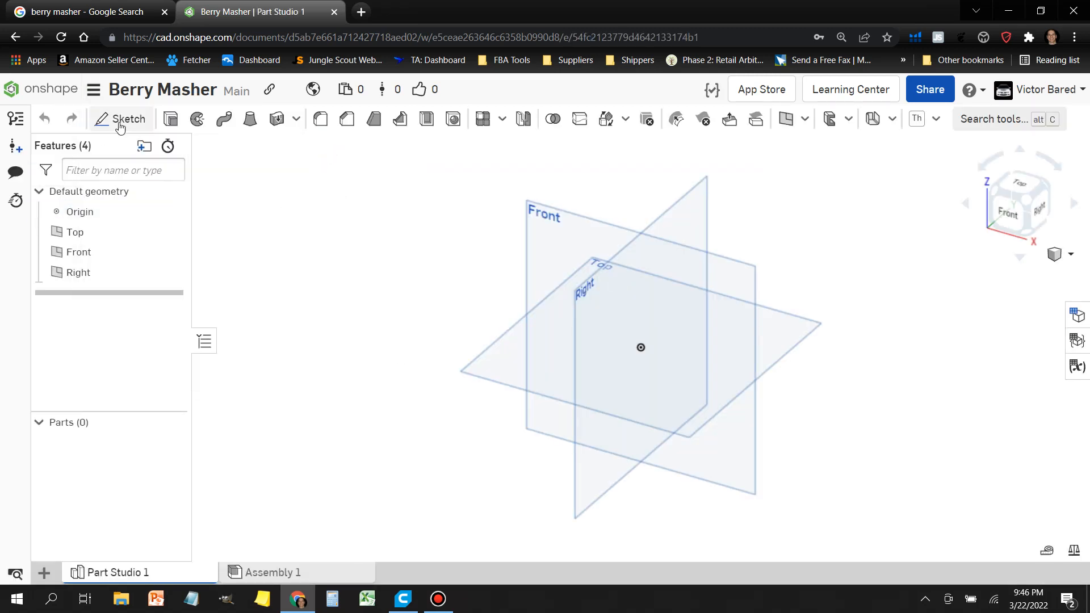
Step: Start a sketch on the Top plane and draw a circle 60 mm in diameter centred on the origin
click(120, 119)
click(499, 365)
click(639, 350)
click(684, 372)
click(729, 119)
click(680, 315)
click(820, 256)
text(60)
key(Return)
Step: Draw a ten-sided circumscribed polygon centred on the origin inside the 60 mm circle
scroll(640, 364, up, 5)
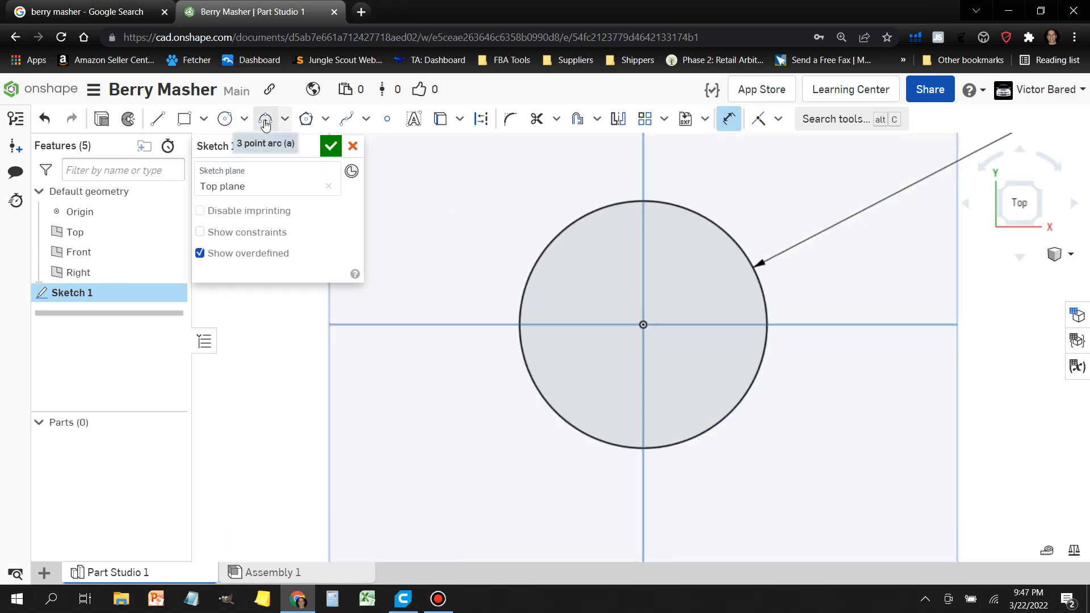
click(306, 119)
click(643, 330)
click(686, 398)
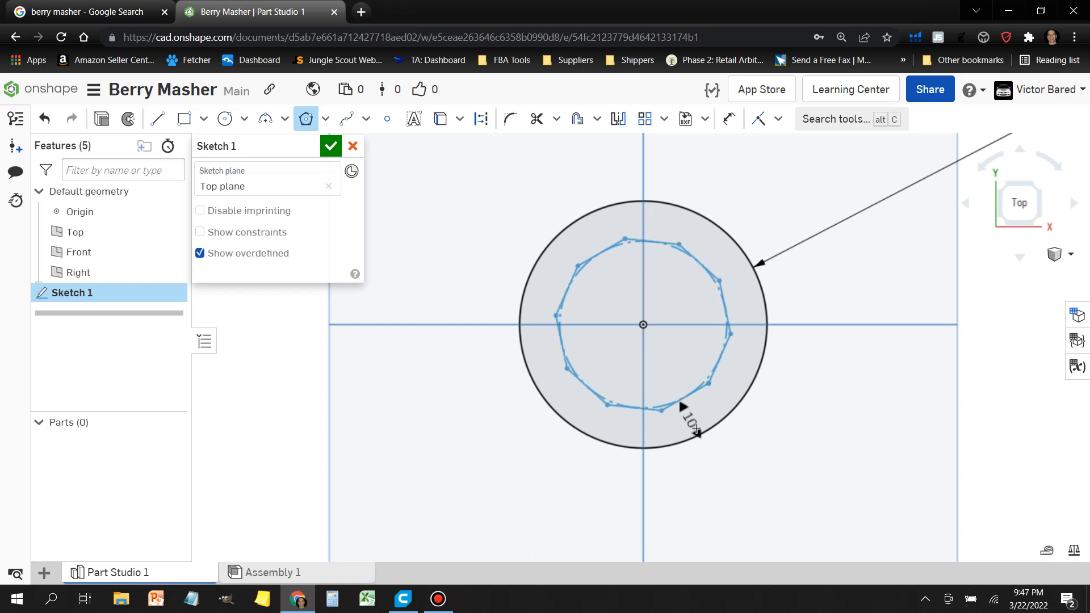
click(694, 423)
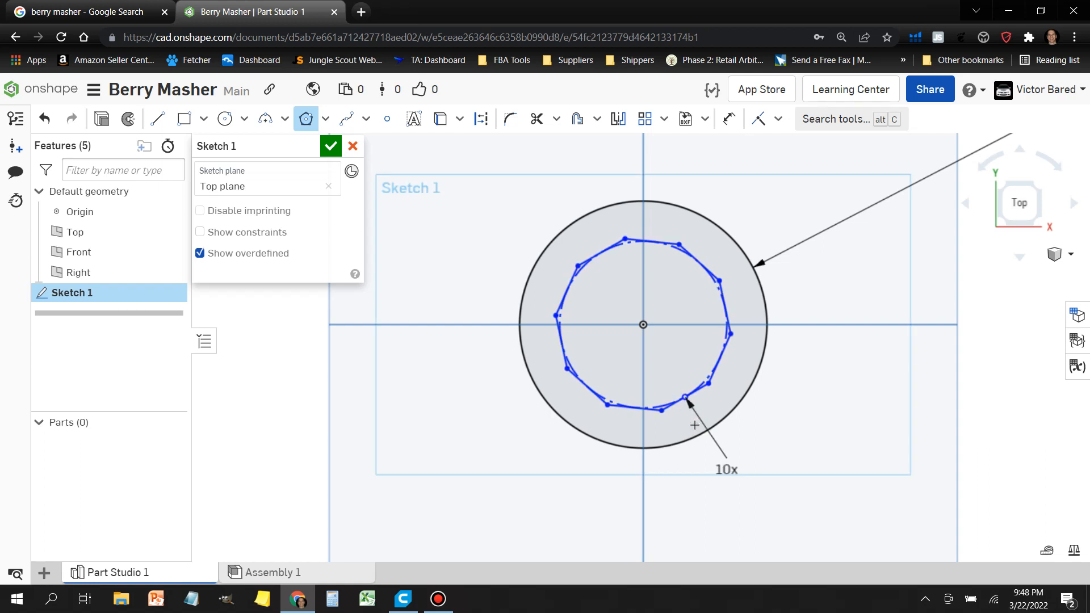
scroll(629, 243, up, 5)
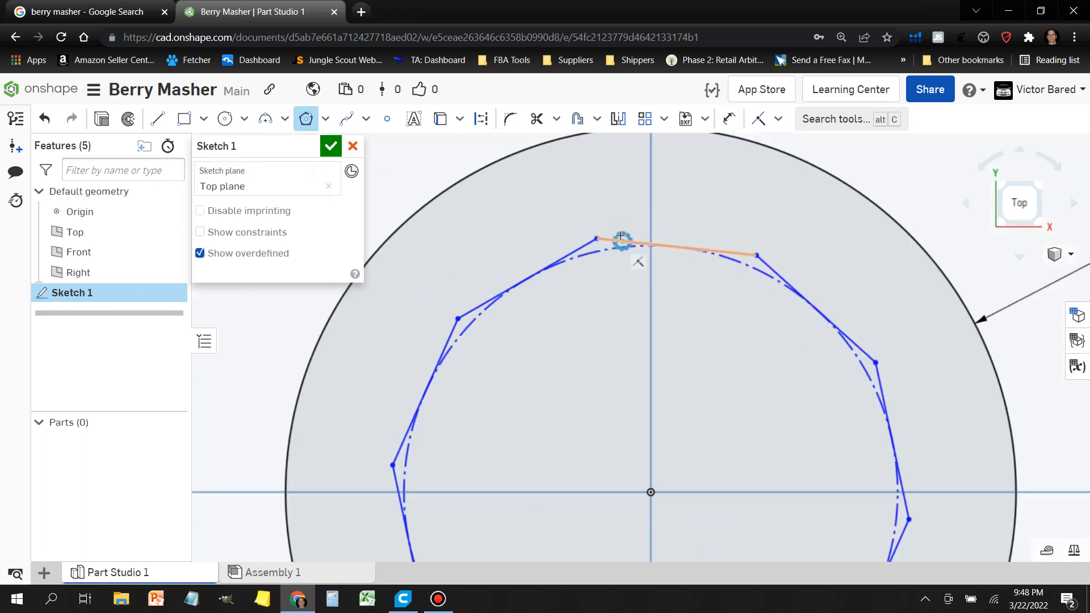
key(Escape)
scroll(803, 328, down, 3)
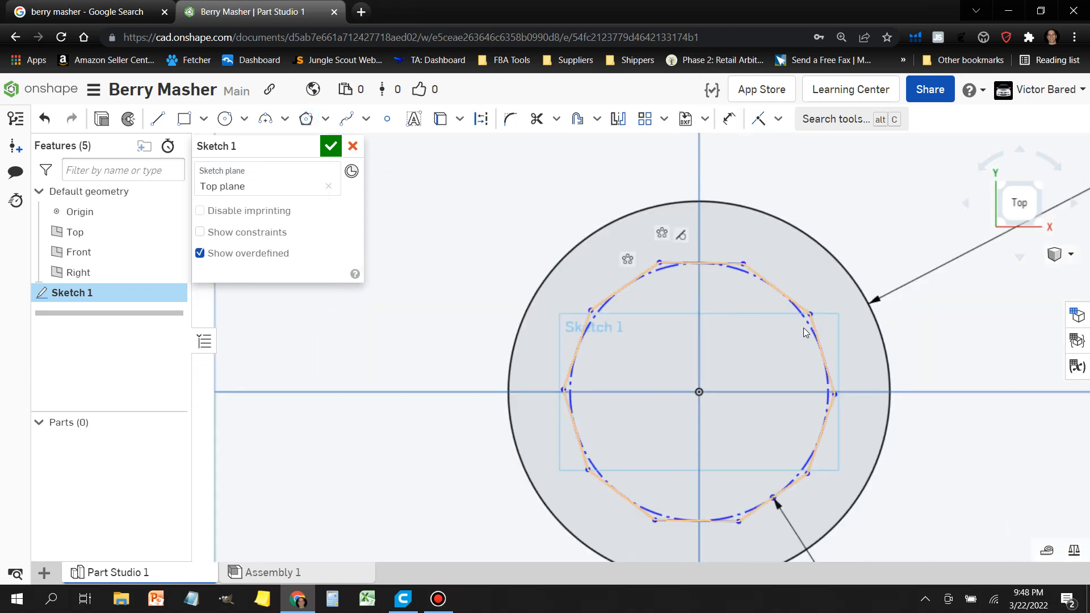
scroll(803, 329, up, 2)
key(l)
click(589, 196)
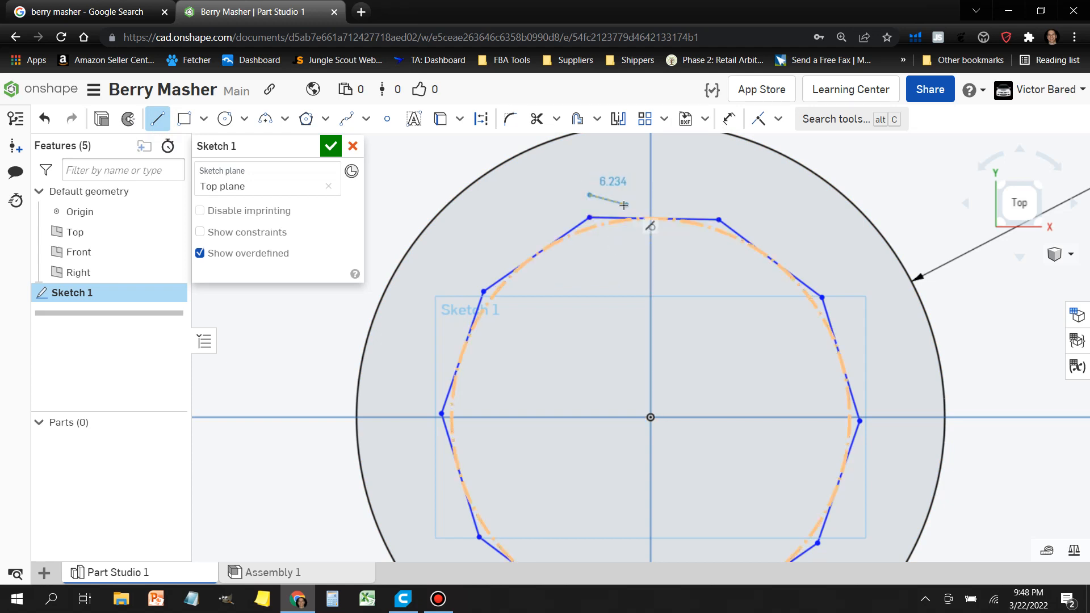
key(a)
Step: Draw a line about 4.5 mm long upwards from the polygon's top edge, perpendicular to that edge
key(l)
click(656, 218)
click(657, 175)
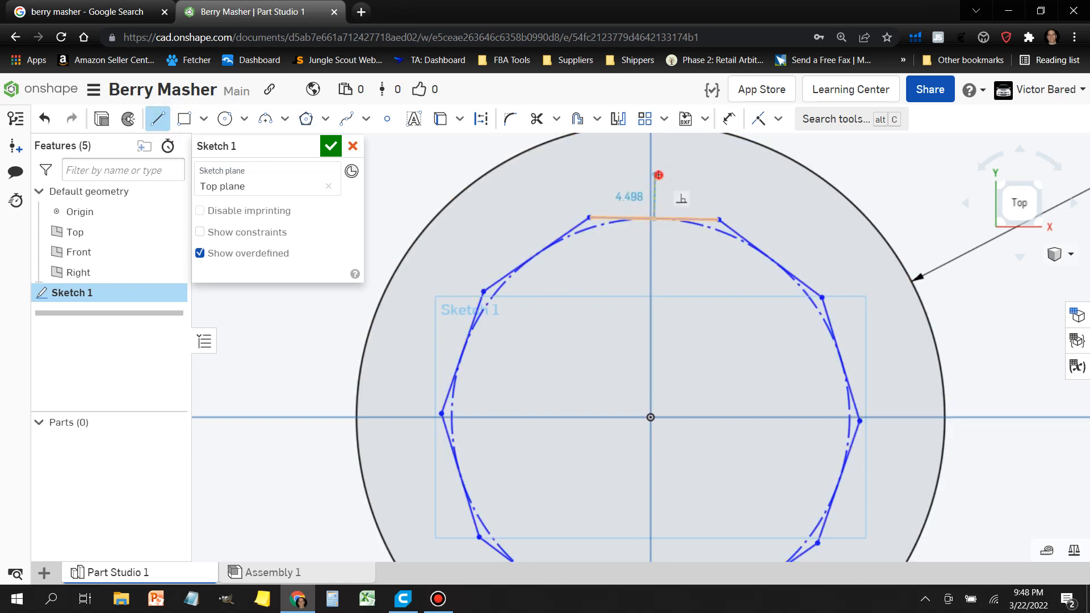
key(Escape)
Step: Try to constrain the short line's upper end to the vertical axis, and undo the constraint
scroll(664, 177, up, 2)
click(760, 118)
click(651, 172)
click(644, 171)
click(45, 119)
Step: Align both ends of the short line with the vertical axis to level the polygon's top edge
drag(704, 241, 673, 240)
drag(650, 173, 642, 175)
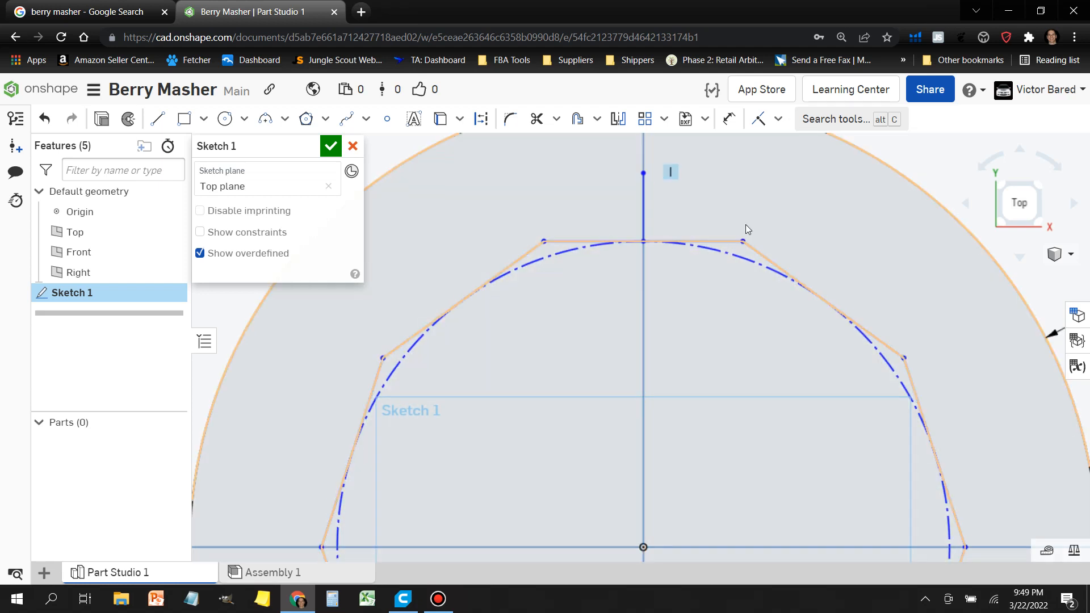
scroll(771, 206, down, 5)
Step: Draw small circles about 4 to 5 mm in diameter centred on all ten vertices of the polygon
click(225, 118)
click(651, 226)
click(657, 245)
click(756, 225)
click(754, 245)
click(839, 286)
click(833, 305)
click(873, 385)
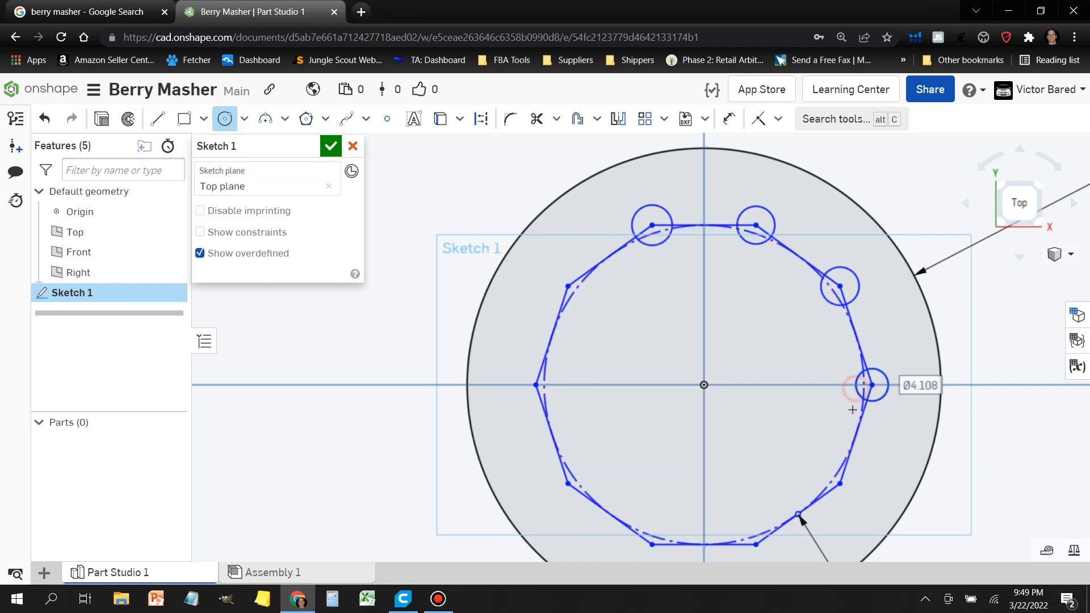
click(869, 402)
click(840, 483)
click(832, 499)
click(756, 544)
click(750, 528)
click(652, 544)
click(582, 473)
click(536, 386)
click(552, 379)
click(568, 286)
click(581, 301)
Step: Dimension the small circle at the polygon's upper-left vertex to 8 mm in diameter
scroll(942, 382, down, 2)
middle_drag(986, 366, 889, 320)
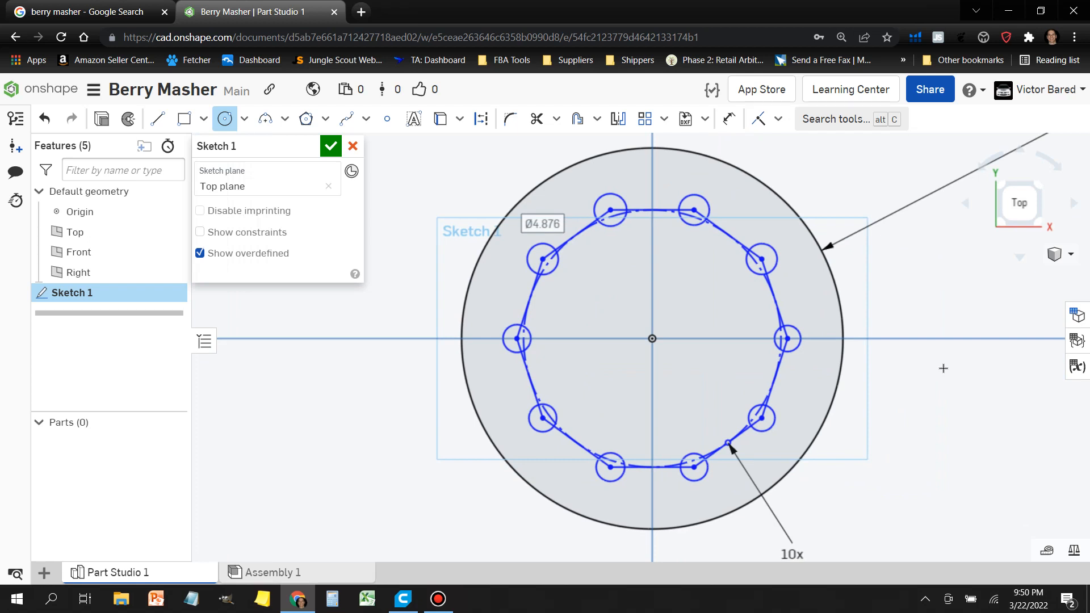
click(729, 118)
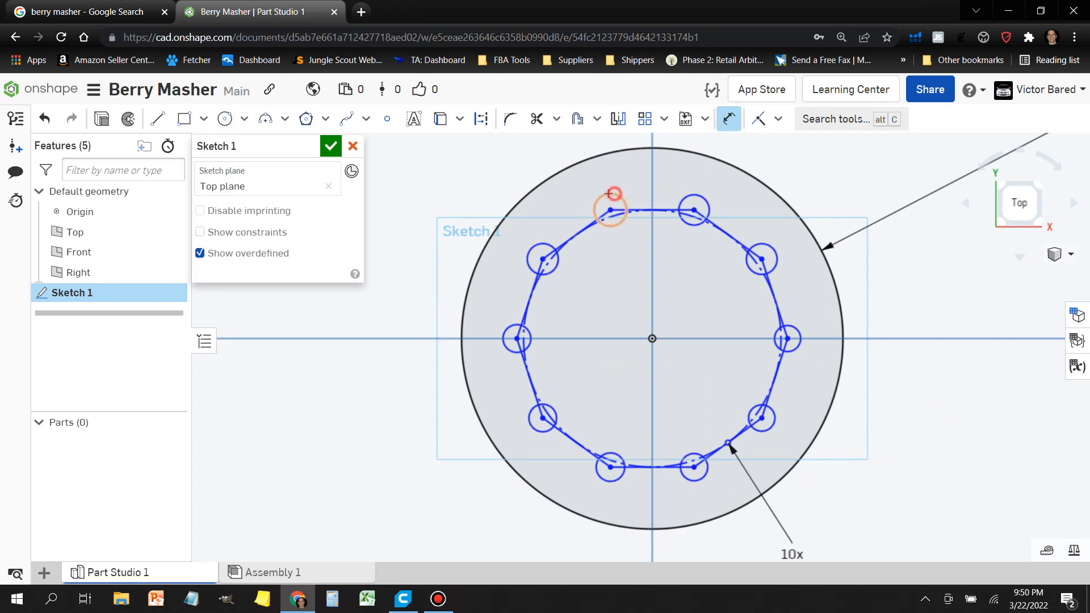
click(615, 195)
click(474, 163)
text(8)
key(Return)
Step: Apply Equal constraints to match the other nine vertex circles to the 8 mm circle
click(779, 120)
click(795, 327)
click(706, 220)
click(773, 270)
click(797, 351)
click(751, 429)
click(708, 474)
click(603, 478)
click(532, 424)
click(507, 347)
click(533, 252)
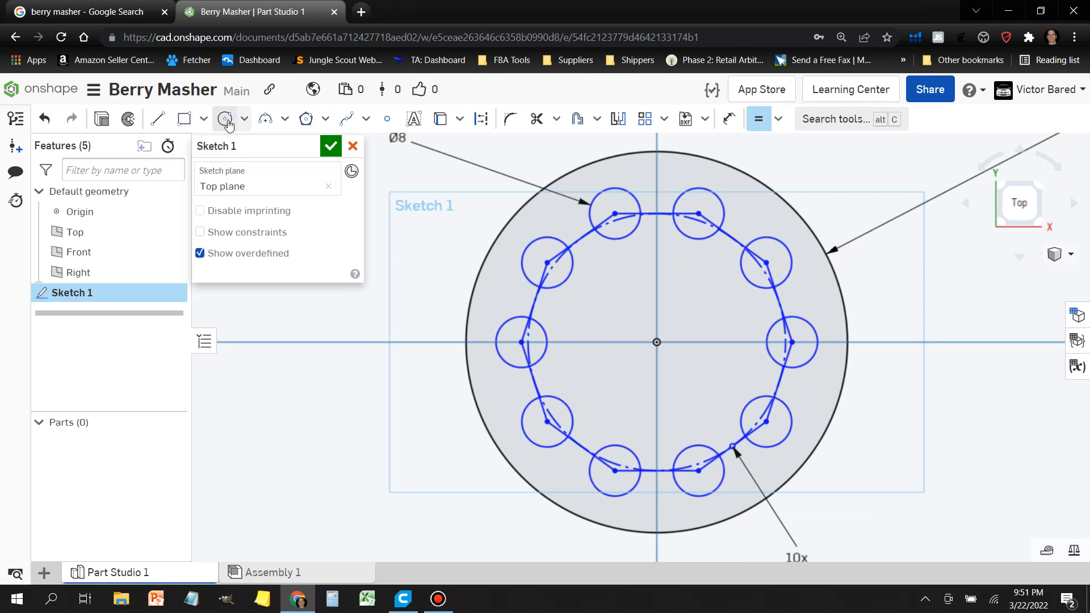
Step: Draw a second ten-sided polygon centred on the origin, with an inscribed circle about 21.5 mm in diameter
click(306, 118)
click(657, 342)
click(662, 411)
click(661, 437)
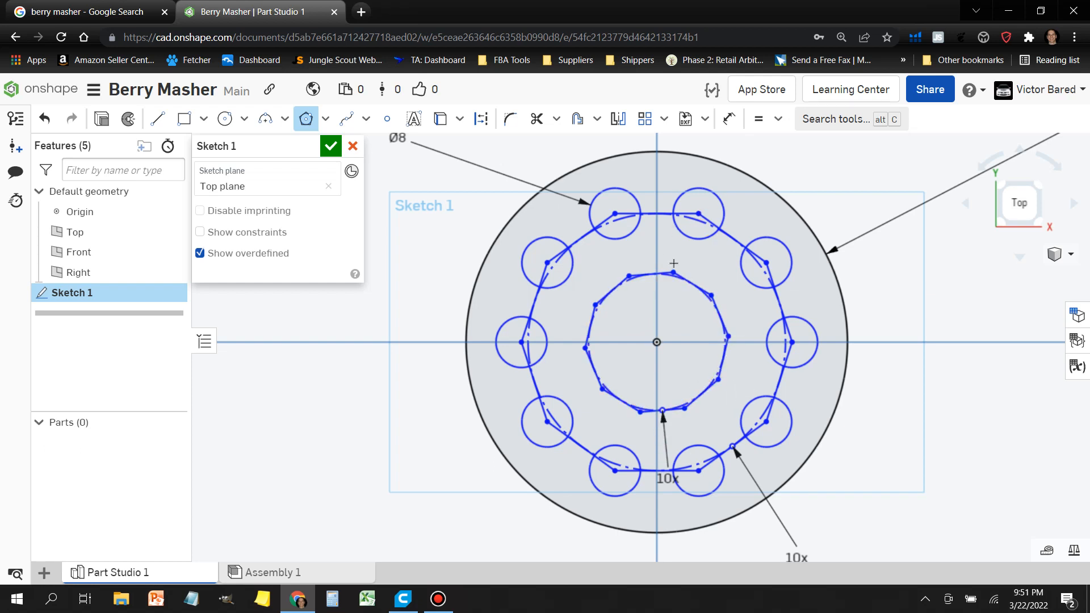
Step: Draw a circle on the inner polygon's upper-left vertex and make it equal to an 8 mm outer circle
scroll(674, 263, up, 2)
click(224, 121)
click(607, 284)
click(626, 307)
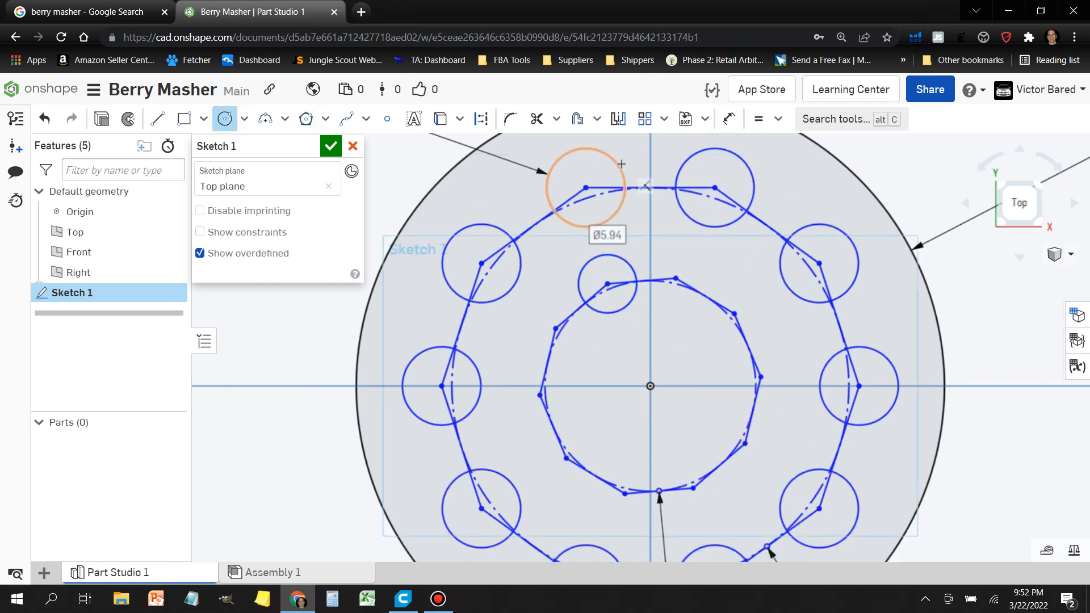
key(e)
click(621, 169)
click(625, 260)
Step: Dimension the inner polygon's inscribed construction circle to 18 mm in diameter
click(727, 120)
click(691, 290)
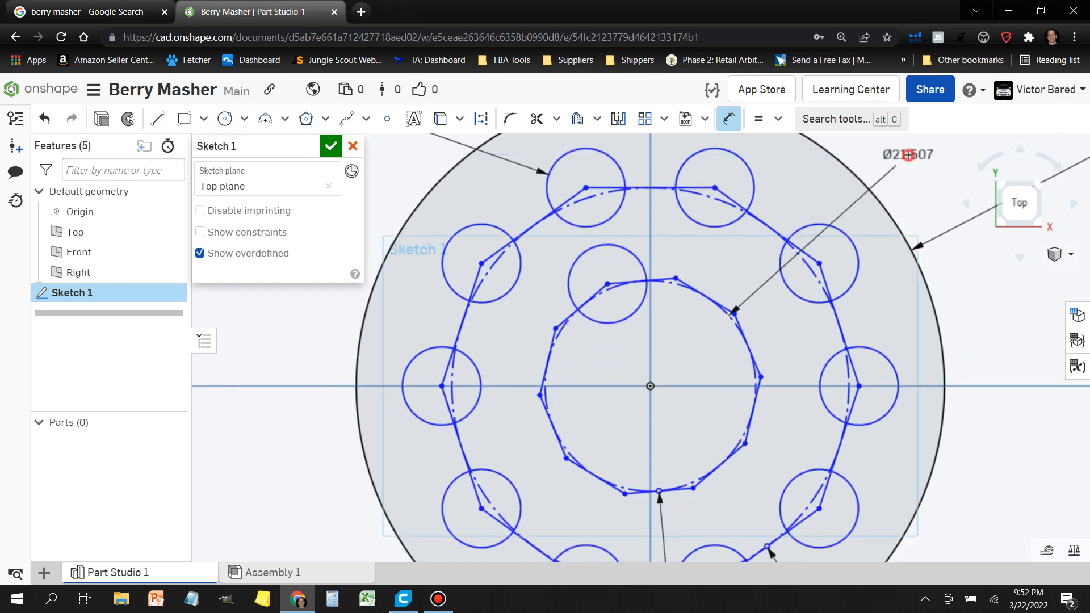
click(907, 157)
text(18)
key(Return)
Step: Rotate the inner polygon to put its uppermost vertex on the vertical axis
scroll(905, 157, down, 2)
scroll(880, 164, down, 1)
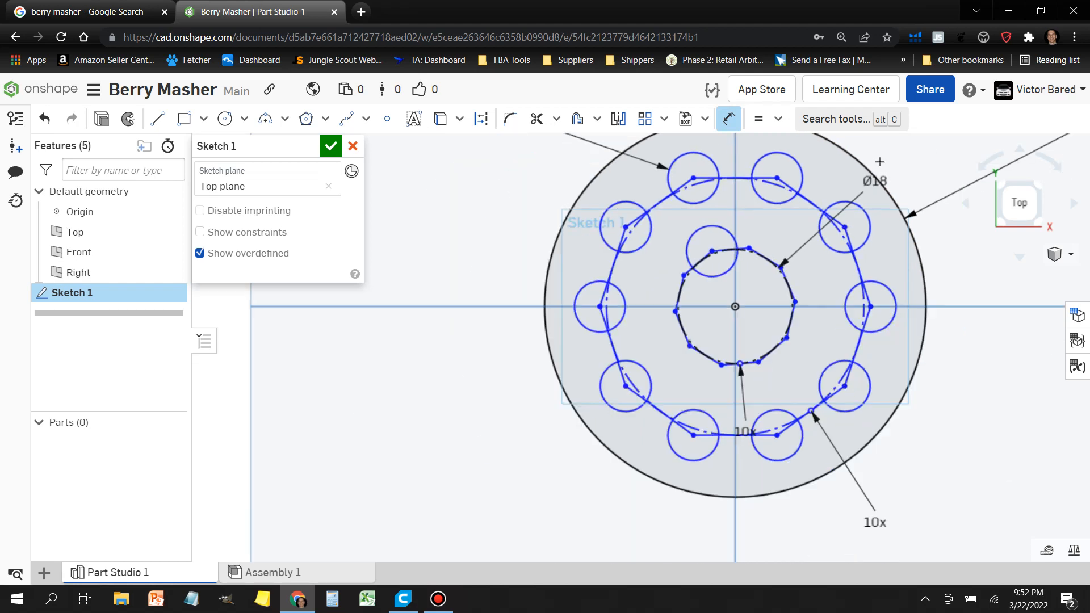
scroll(627, 298, up, 5)
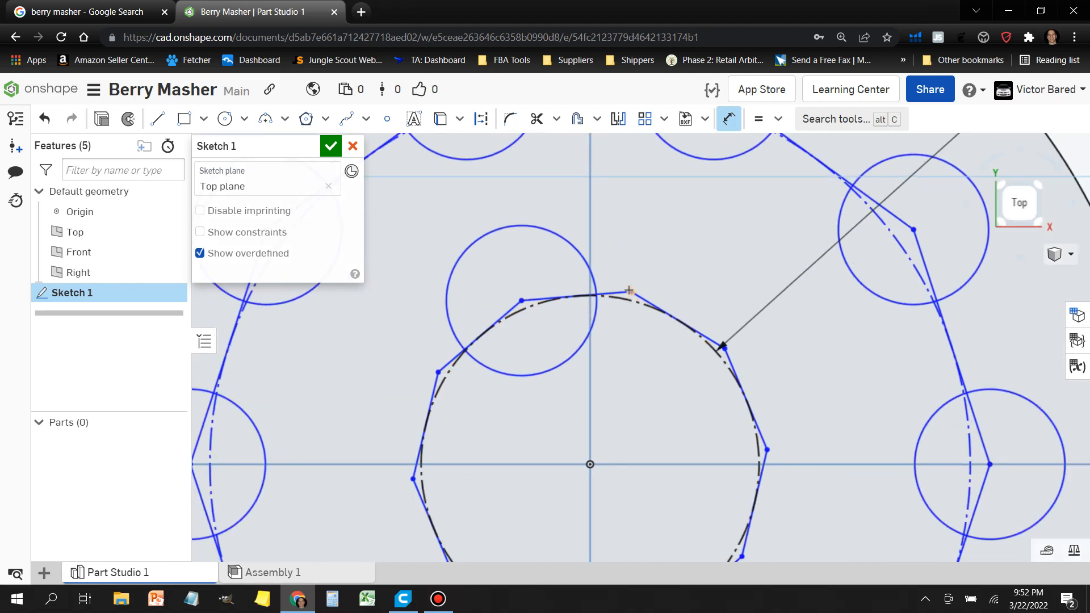
drag(631, 292, 591, 288)
scroll(623, 266, down, 5)
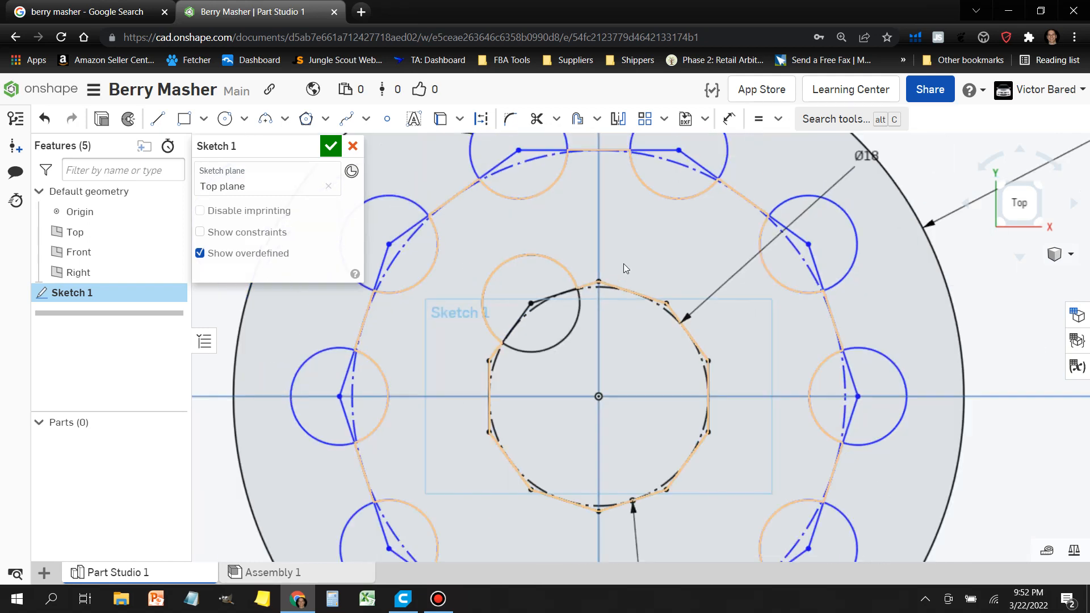
Step: Dimension the circle on the inner polygon's upper-left vertex to 5 mm in diameter
scroll(840, 291, up, 2)
scroll(841, 293, down, 1)
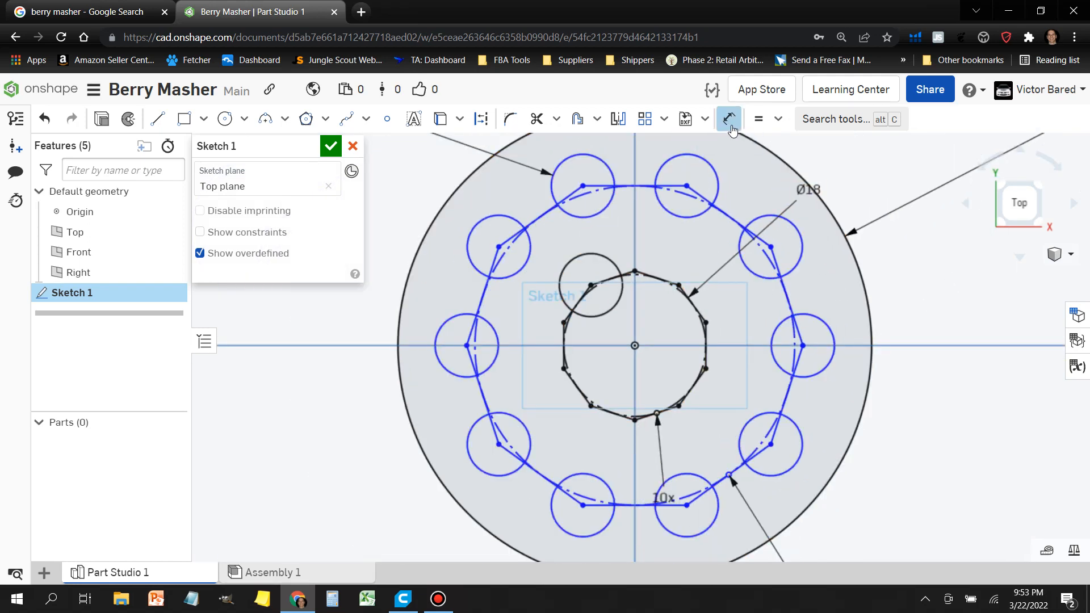
key(d)
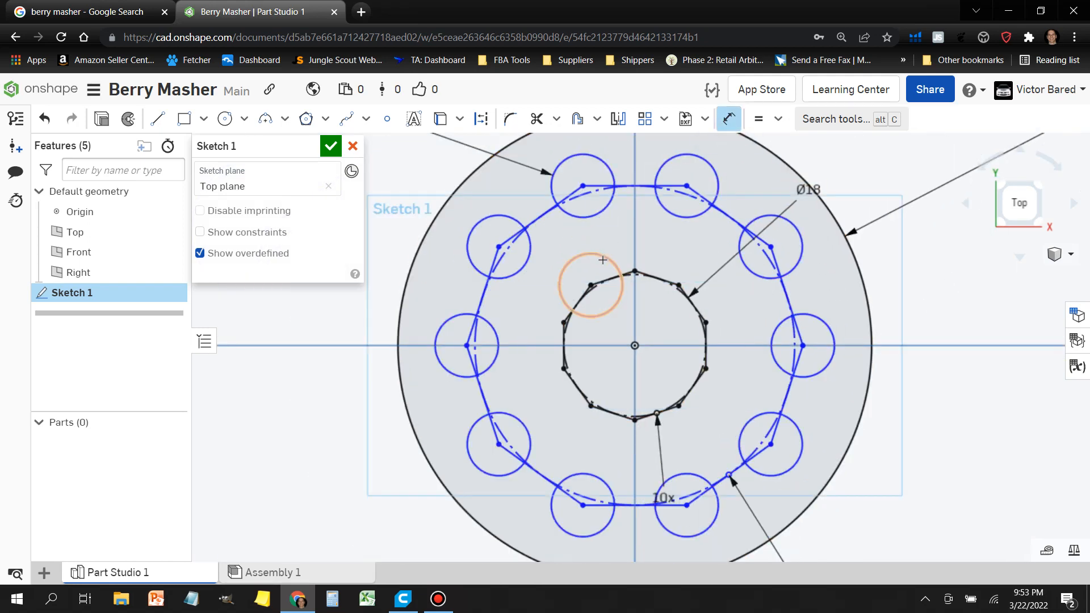
click(605, 256)
click(631, 229)
text(5)
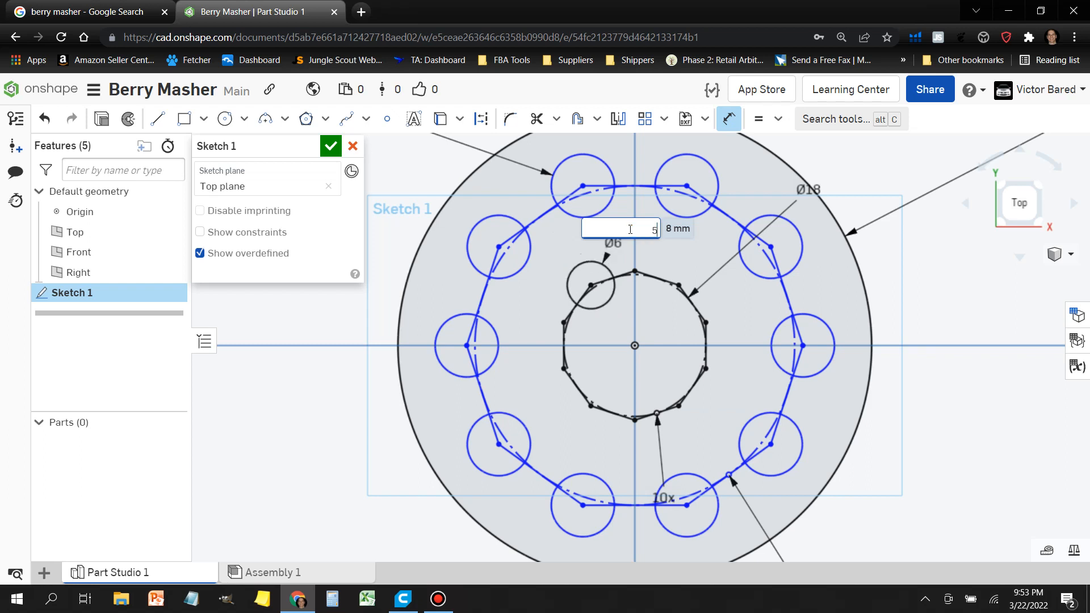
key(Return)
Step: Draw circles centred on the remaining nine vertices of the inner polygon
key(c)
mouse_move(635, 272)
mouse_down()
mouse_move(651, 262)
mouse_move(717, 333)
mouse_up()
mouse_move(706, 368)
mouse_down()
mouse_move(708, 385)
mouse_move(663, 410)
mouse_move(620, 414)
mouse_move(582, 393)
mouse_move(564, 353)
mouse_move(564, 309)
mouse_up()
Step: Apply Equal constraints to match the nine new inner circles to the 5 mm circle
key(e)
click(609, 295)
click(652, 263)
click(694, 297)
click(709, 305)
click(713, 357)
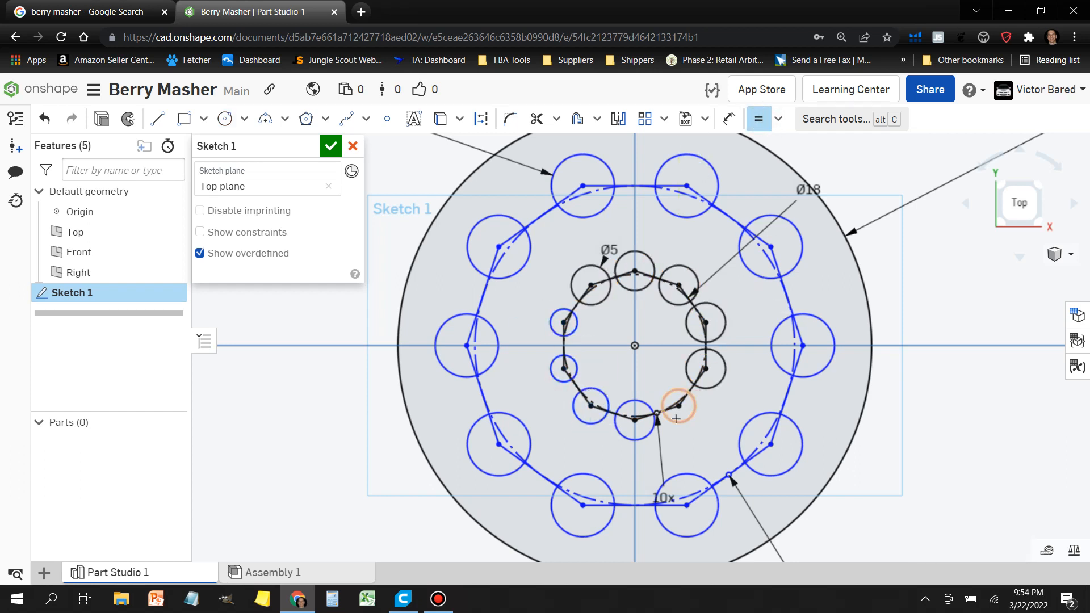
click(554, 358)
Step: Set the diameter of the inner polygon's construction circle to 20 mm
scroll(823, 183, down, 2)
double_click(818, 187)
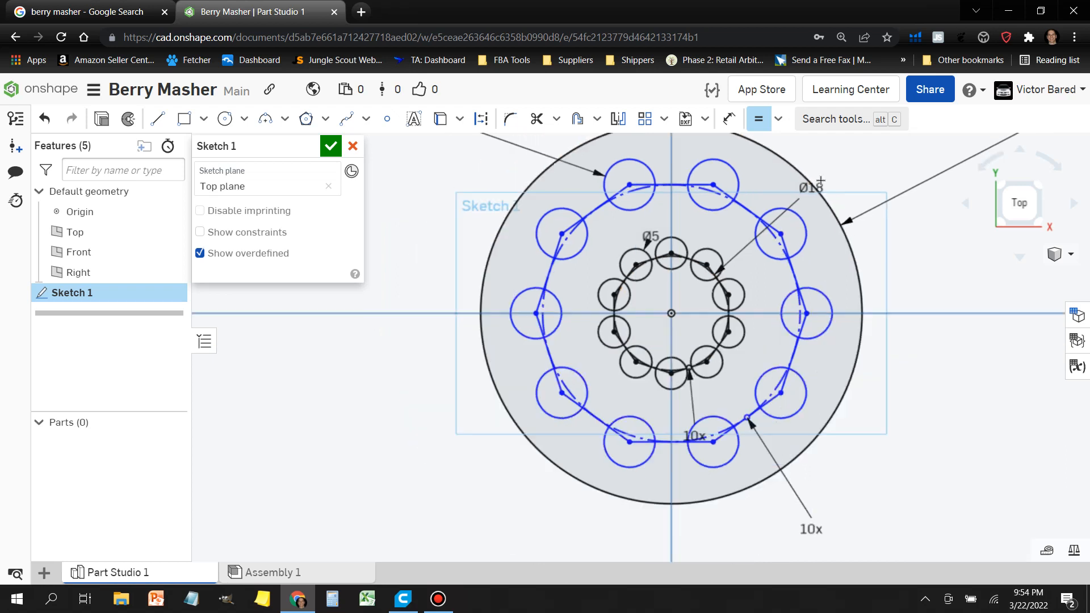
text(20)
key(Return)
Step: Set the inner polygon's construction circle to 25 mm and its vertex circles to 6 mm in diameter
double_click(830, 177)
text(25)
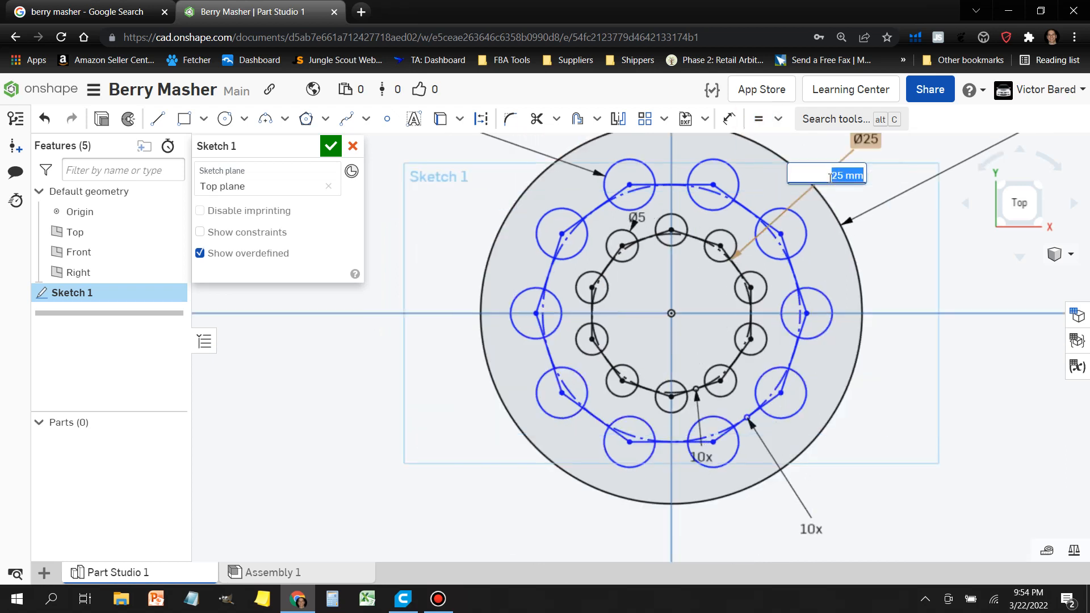
key(Return)
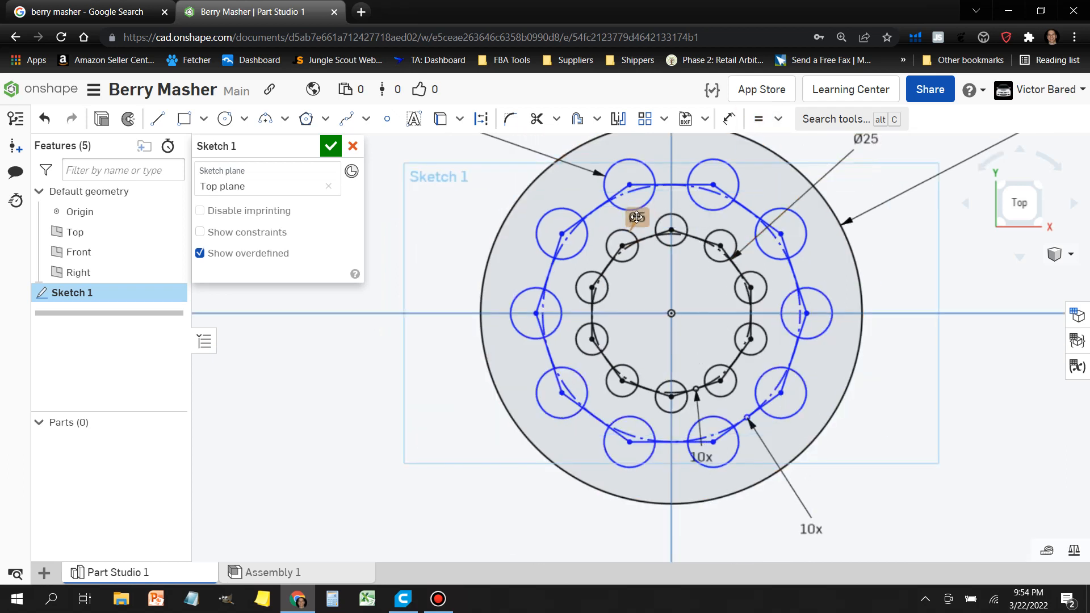
scroll(911, 372, down, 2)
middle_drag(931, 359, 811, 363)
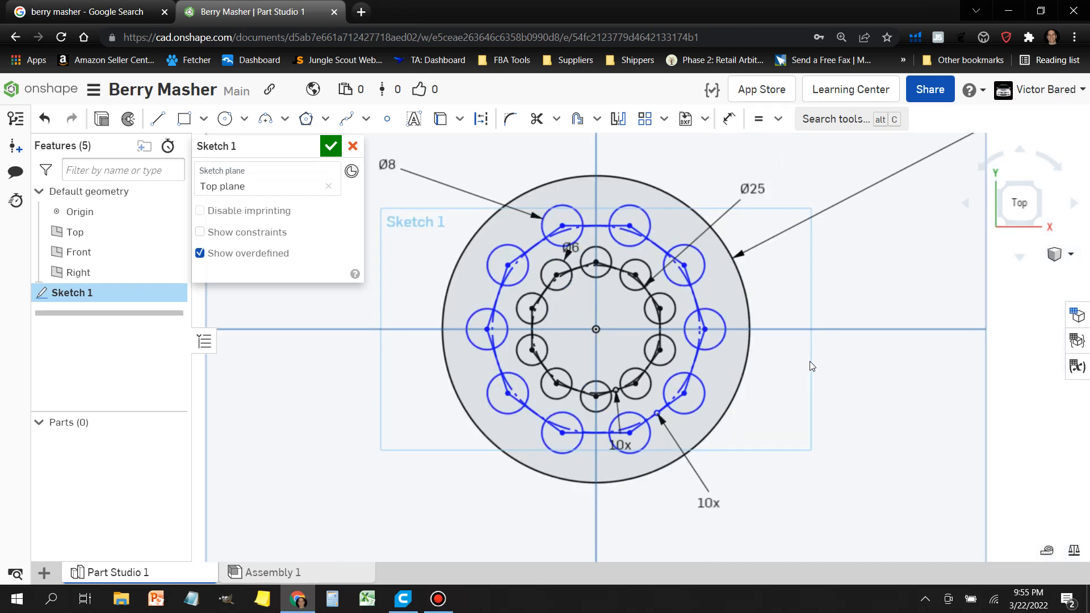
Step: Dimension the outer polygon's inscribed construction circle to 45 mm in diameter
key(d)
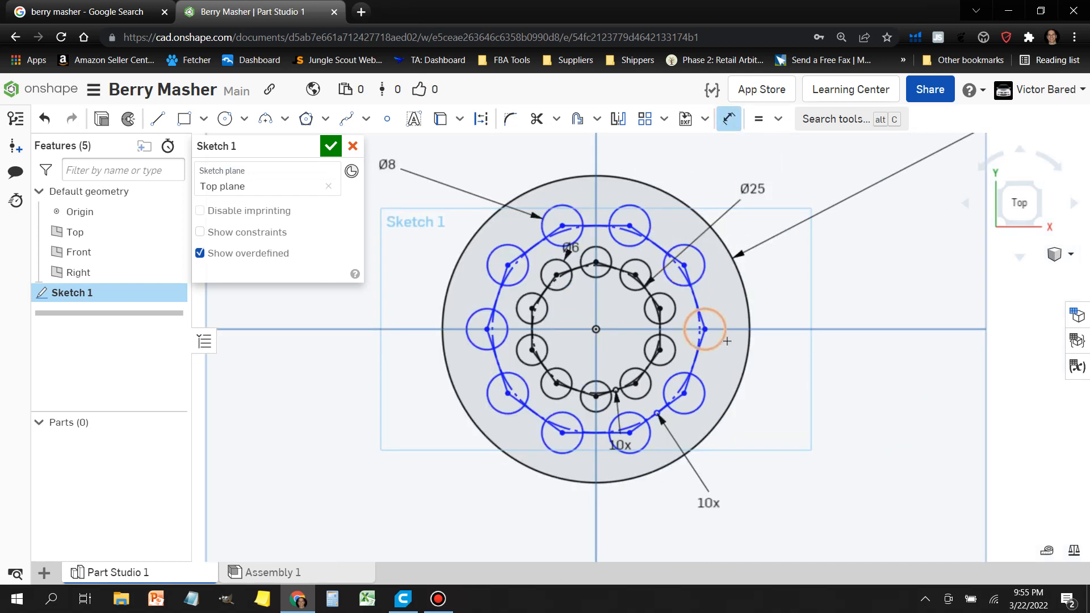
click(701, 354)
click(897, 422)
text(45)
key(Return)
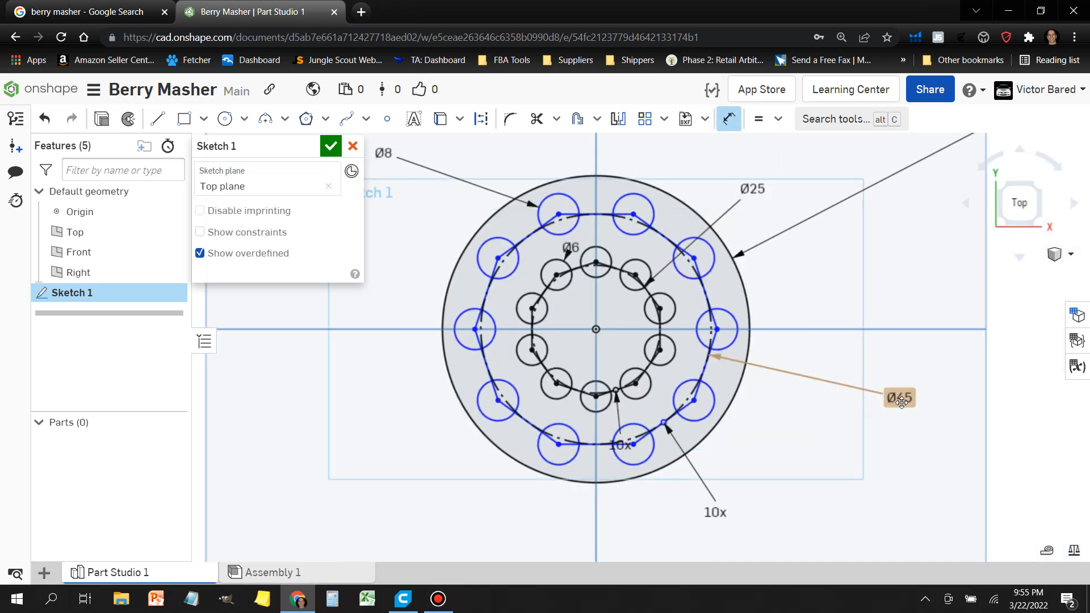
Step: Set the diameter of the outer polygon's construction circle to 42.5 mm
double_click(903, 399)
text(42.5)
key(Return)
double_click(903, 401)
key(Return)
scroll(884, 473, down, 1)
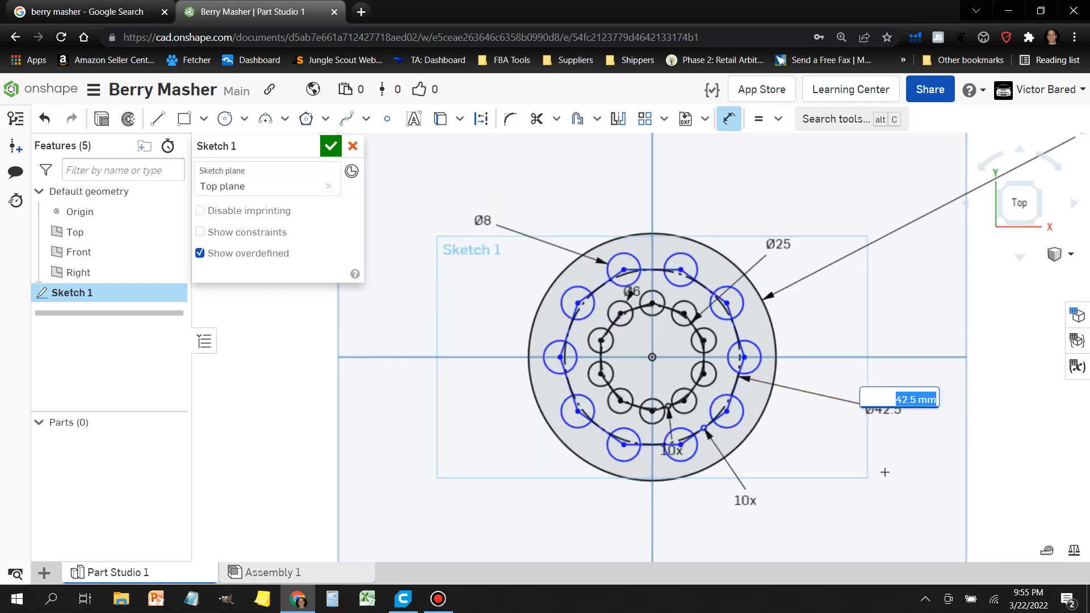
scroll(859, 443, up, 1)
scroll(602, 249, up, 2)
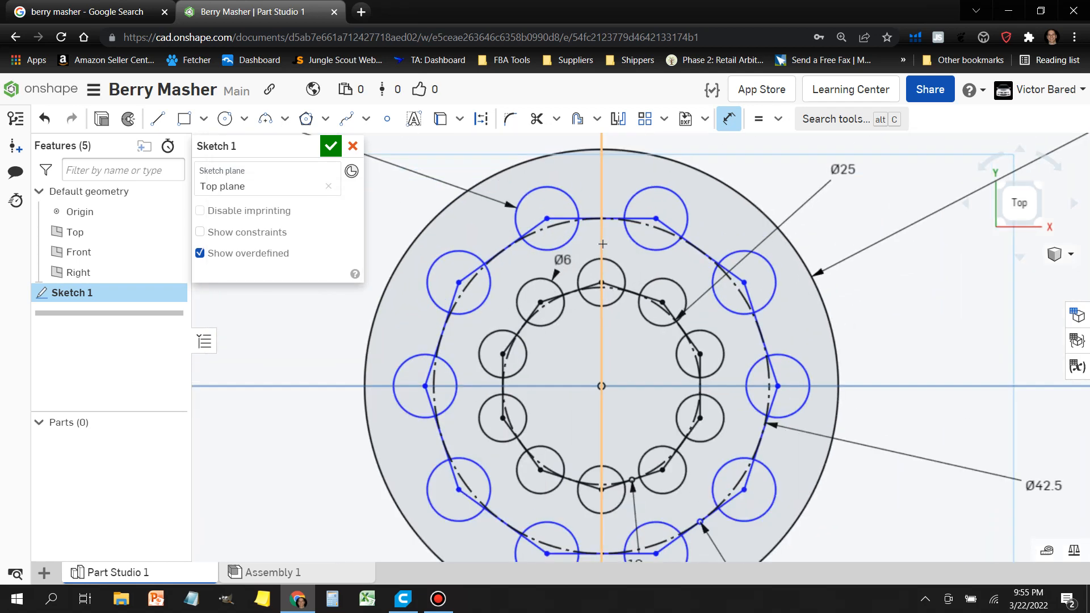
scroll(720, 340, down, 2)
click(102, 119)
click(584, 313)
click(630, 350)
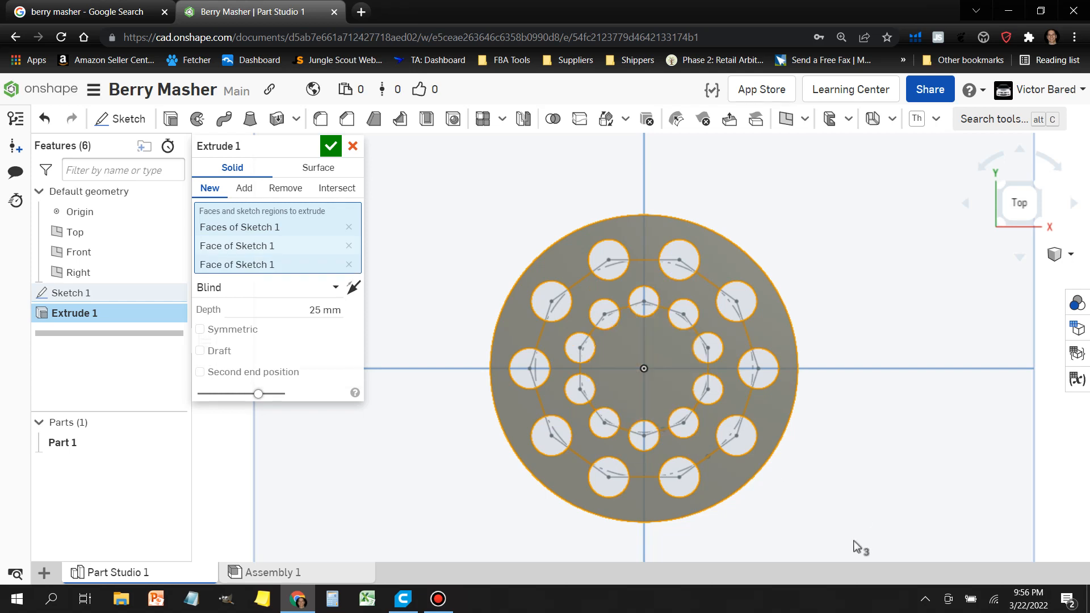
click(353, 146)
Step: Reopen Sketch 1 for editing and draw a circle about 17 mm in diameter centred on the origin
right_click(70, 292)
click(130, 326)
key(c)
click(644, 369)
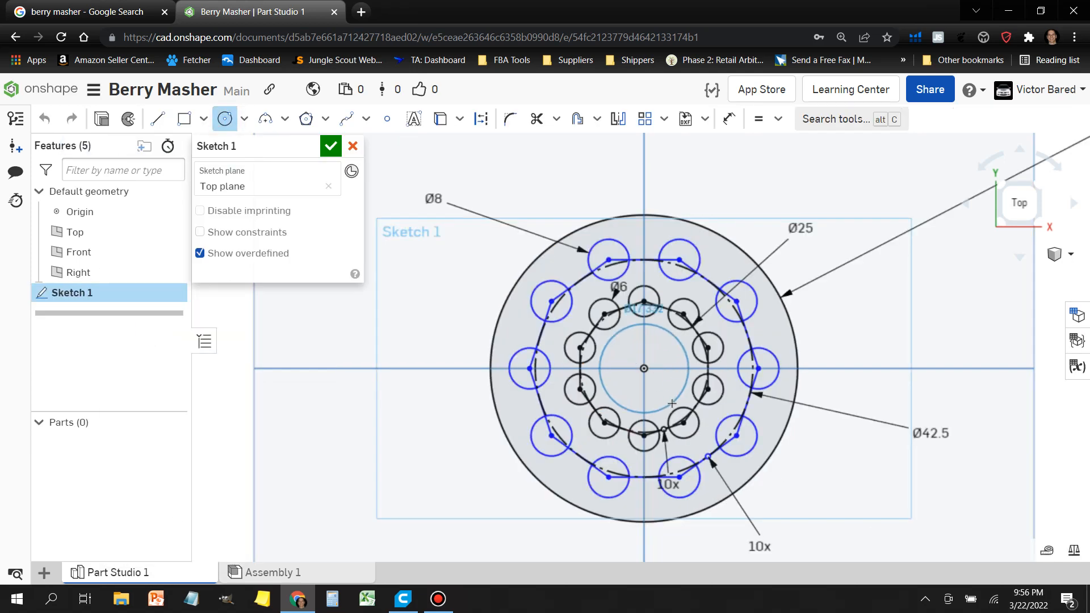
click(672, 401)
Step: Dimension the centre circle to exactly 17 mm in diameter
scroll(665, 391, up, 2)
key(d)
click(690, 377)
click(928, 288)
text(17)
key(Return)
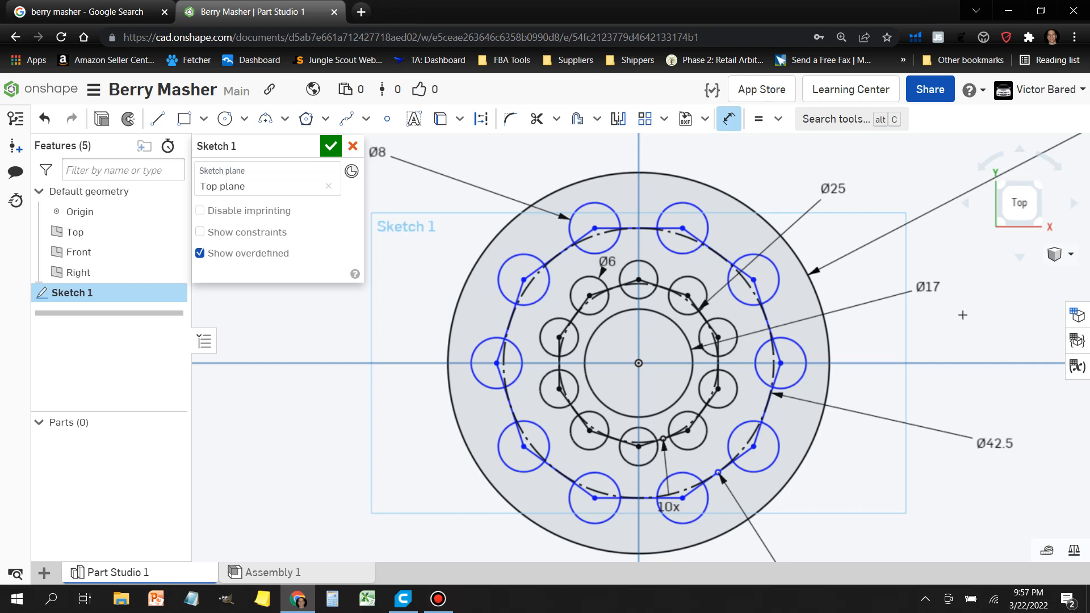
Step: Finish Sketch 1 and extrude the plate regions around both rings of holes as a new solid, leaving the centre circle open
scroll(918, 340, down, 2)
click(331, 146)
click(171, 118)
click(570, 295)
click(619, 312)
click(640, 334)
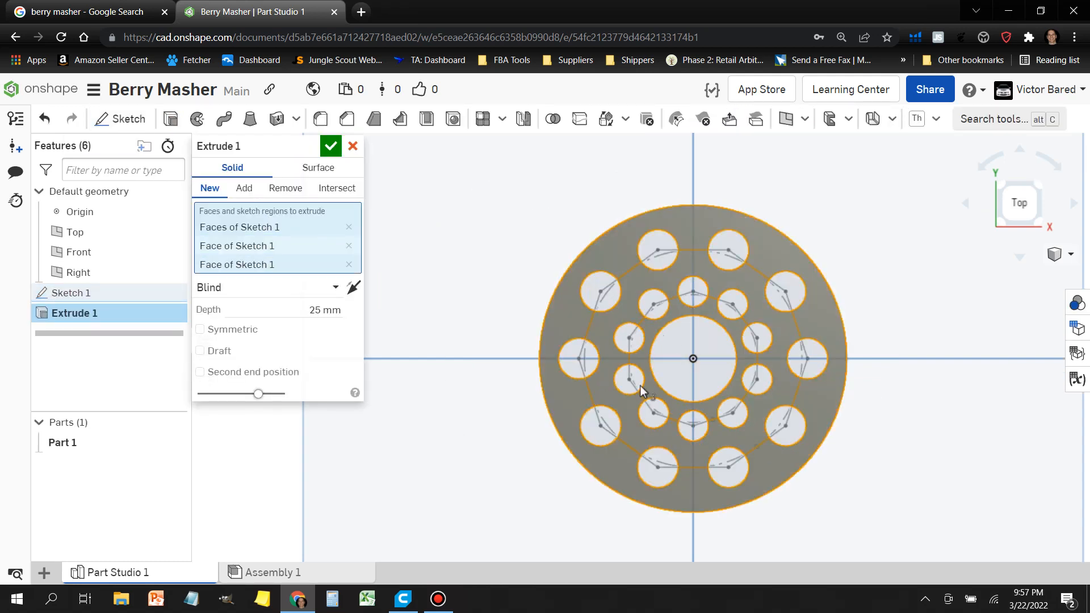
click(680, 375)
right_drag(441, 504, 709, 347)
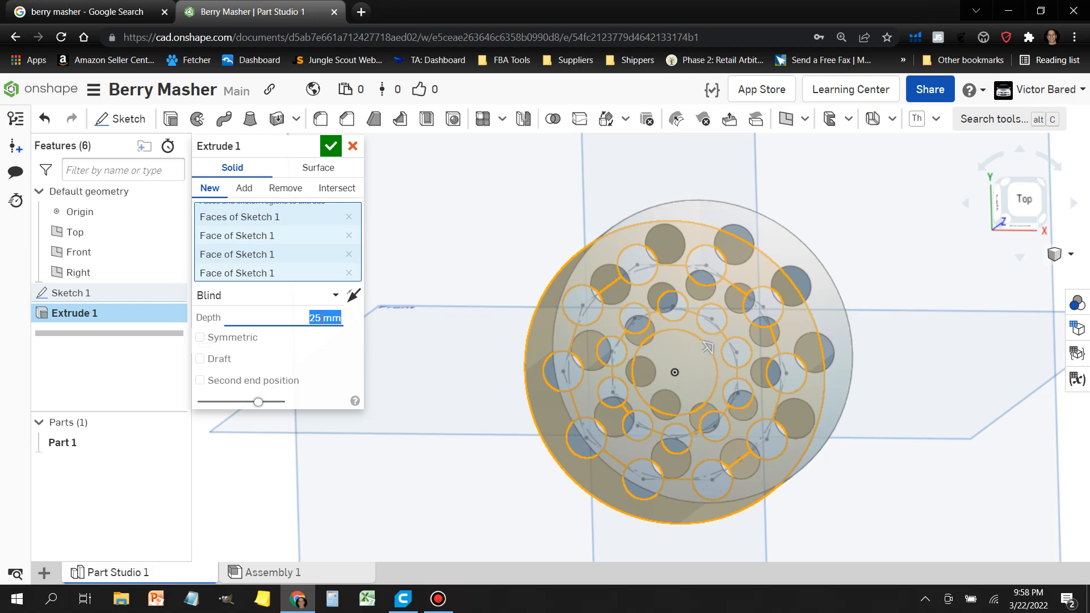
click(331, 147)
Step: Show Sketch 1 and extrude its centre circle 100 mm, adding it to the plate as a handle shaft
mouse_move(426, 390)
right_down()
mouse_move(471, 295)
mouse_move(398, 352)
right_up()
right_drag(238, 267, 205, 284)
click(173, 293)
right_drag(366, 335, 407, 290)
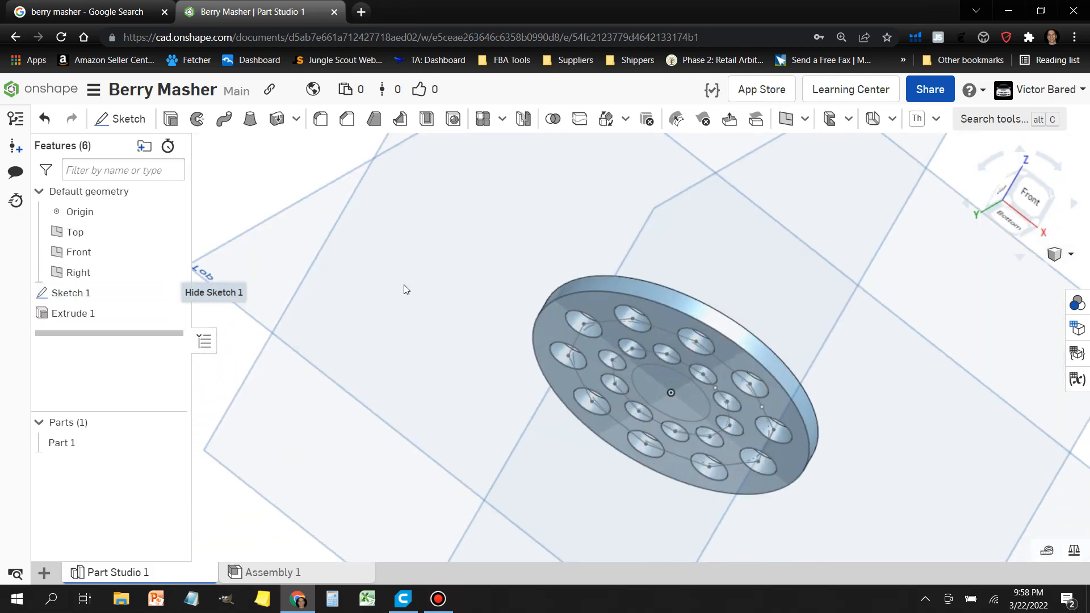
click(667, 380)
click(172, 119)
right_drag(369, 347, 385, 325)
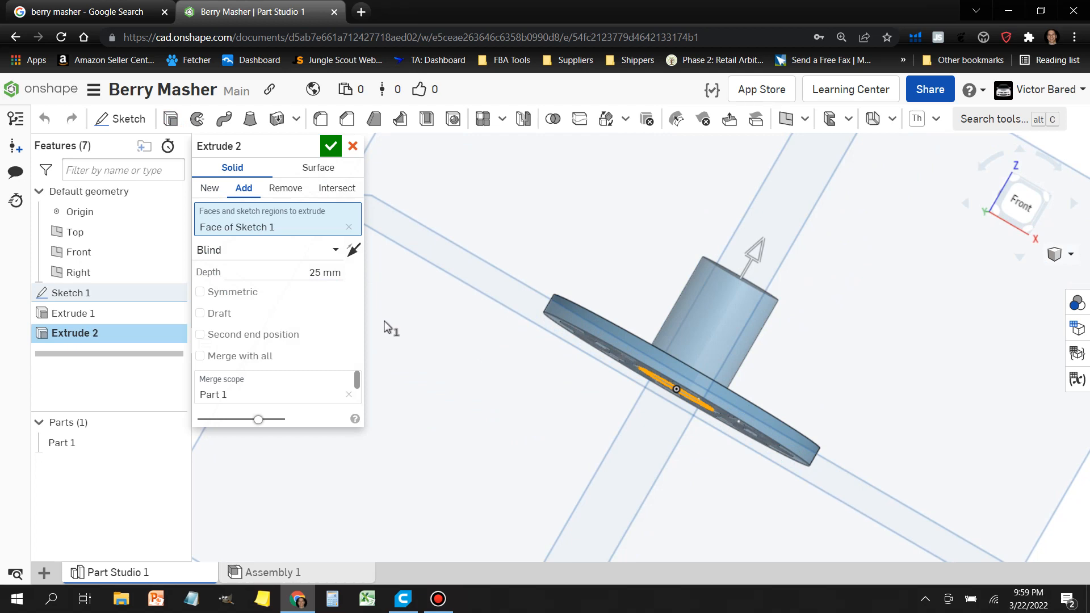
text(100)
key(Return)
right_drag(766, 465, 776, 408)
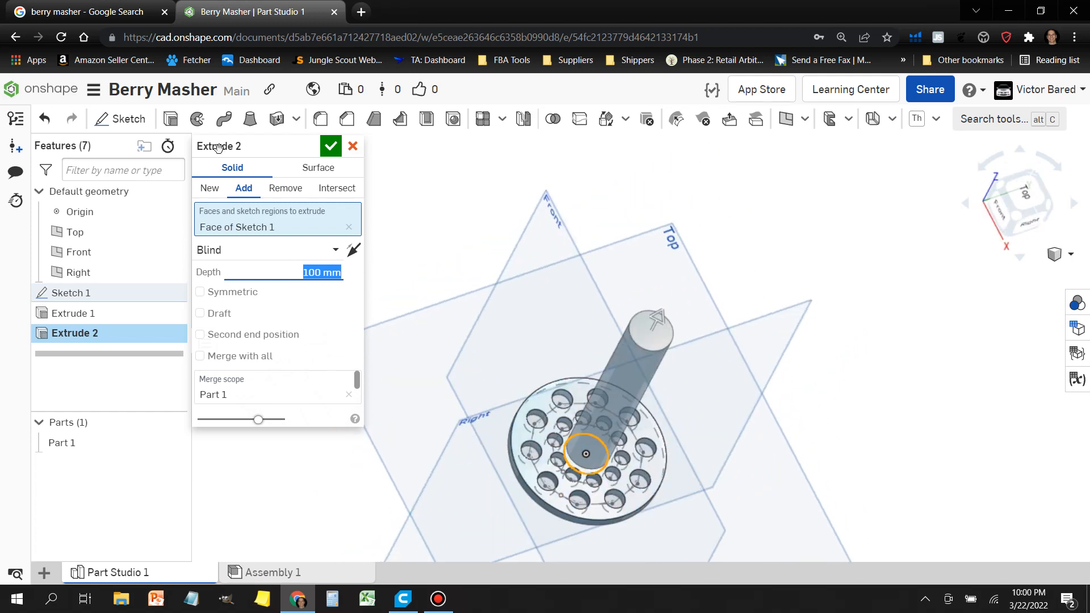
click(331, 146)
Step: Start a sketch on the shaft's end face and draw a six-sided polygon centred on the origin
click(120, 119)
key(n)
click(565, 347)
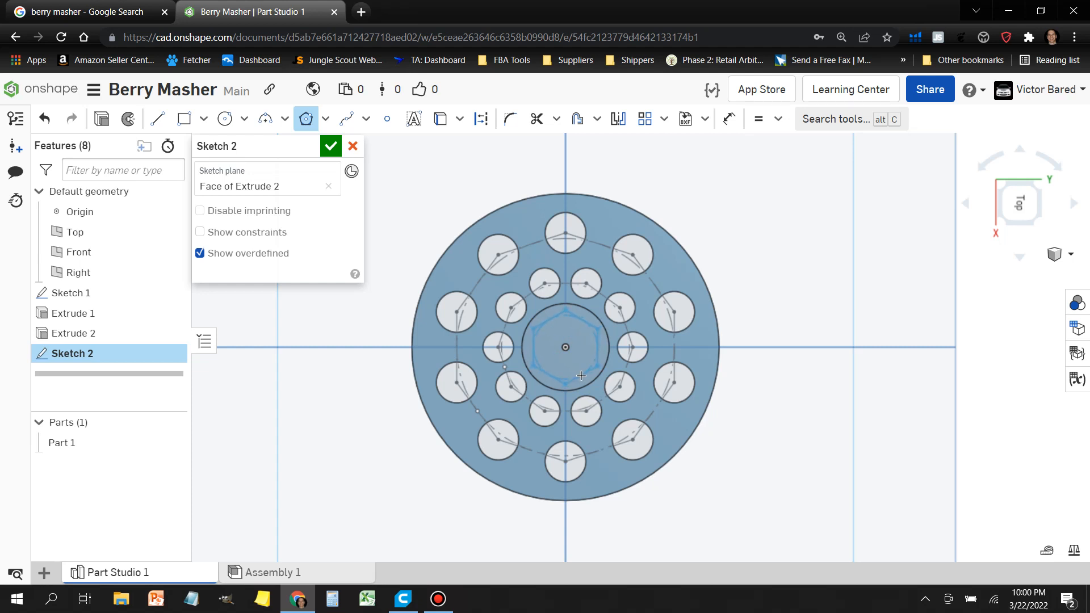
scroll(566, 317, up, 3)
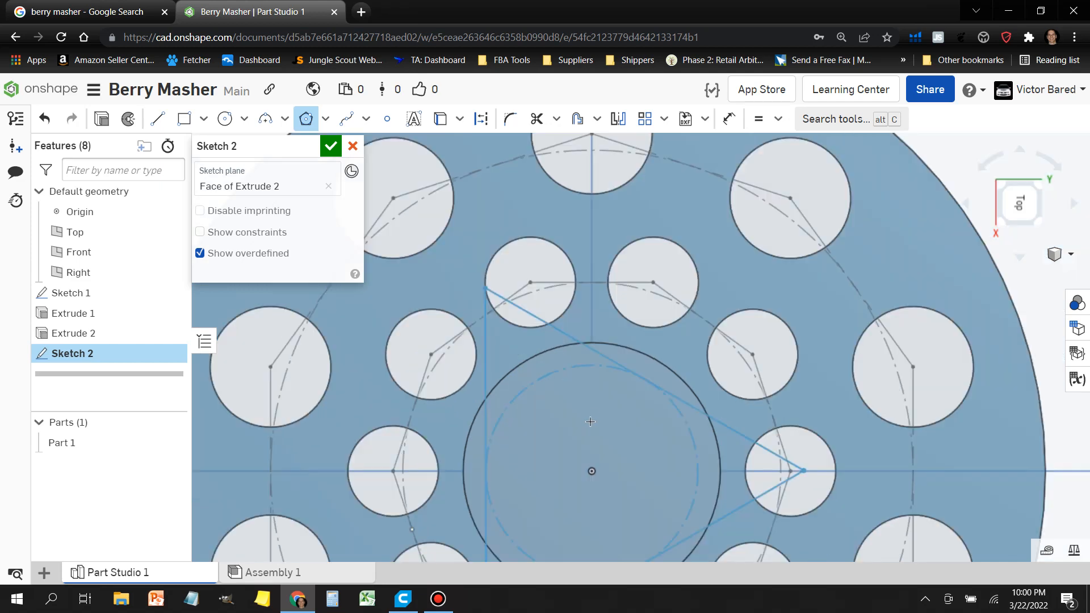
click(621, 520)
scroll(784, 370, down, 2)
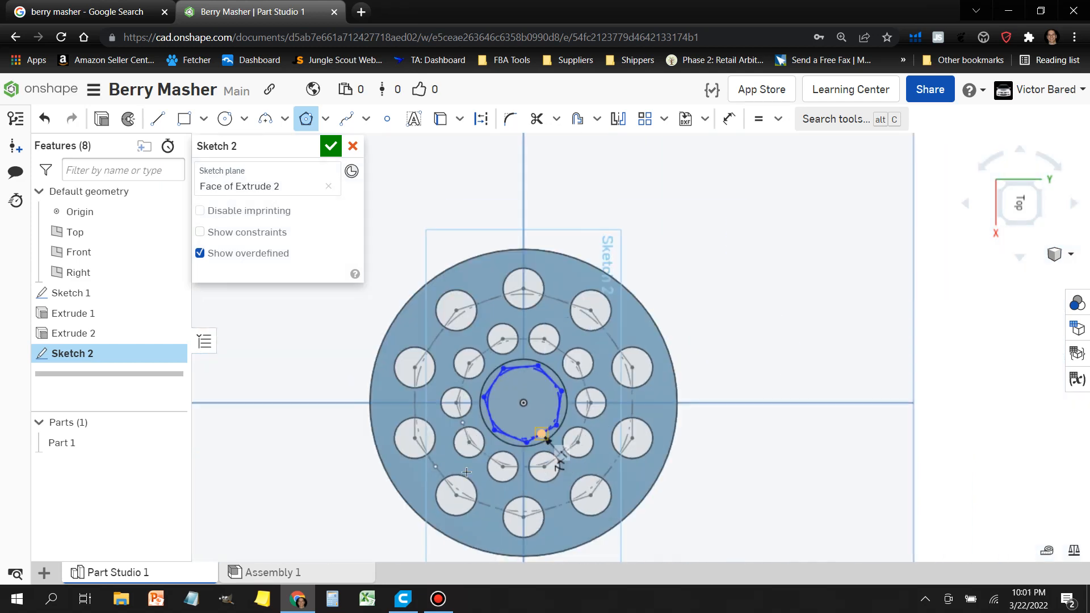
scroll(561, 467, up, 2)
key(Escape)
double_click(559, 465)
text(6)
key(Return)
scroll(498, 316, up, 2)
Step: Align one hexagon vertex vertically with the origin and enlarge the hexagon beyond the shaft's circular edge
scroll(495, 311, up, 6)
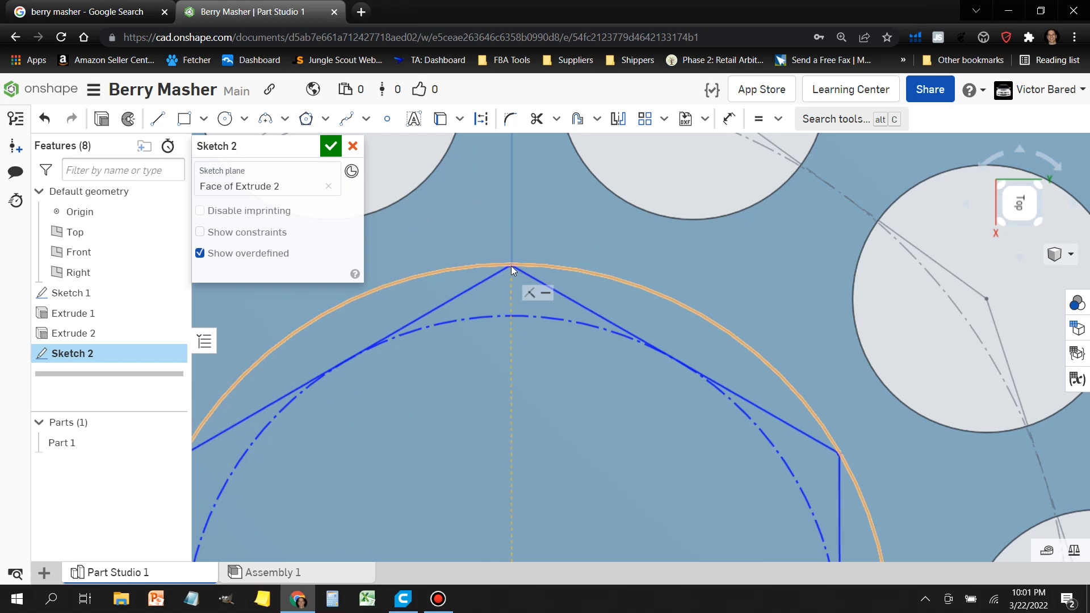
drag(511, 266, 513, 206)
scroll(509, 450, down, 3)
scroll(509, 450, down, 3)
middle_drag(510, 449, 533, 333)
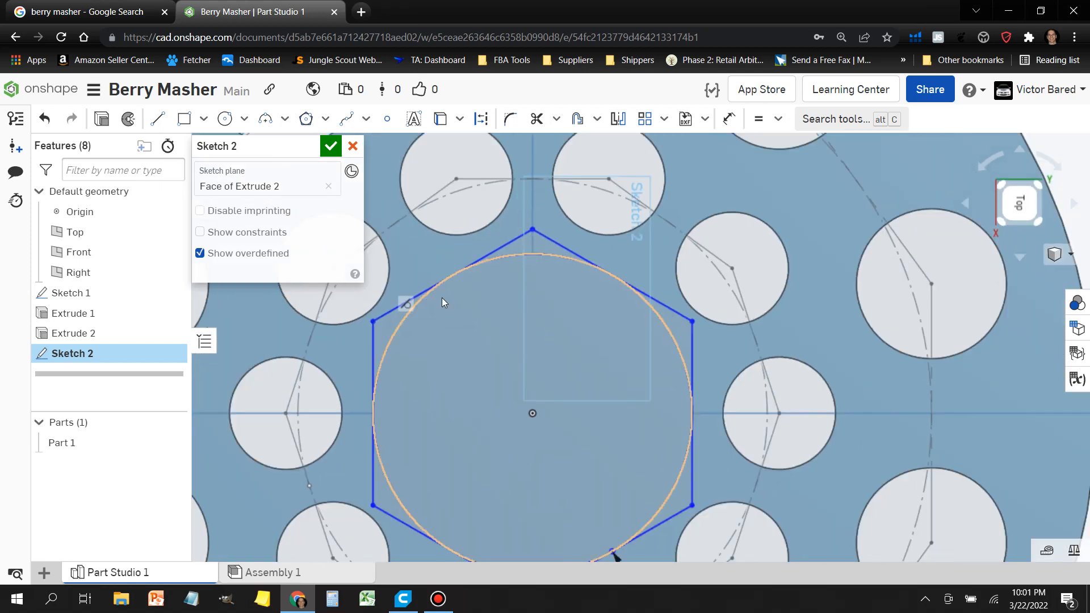
click(266, 119)
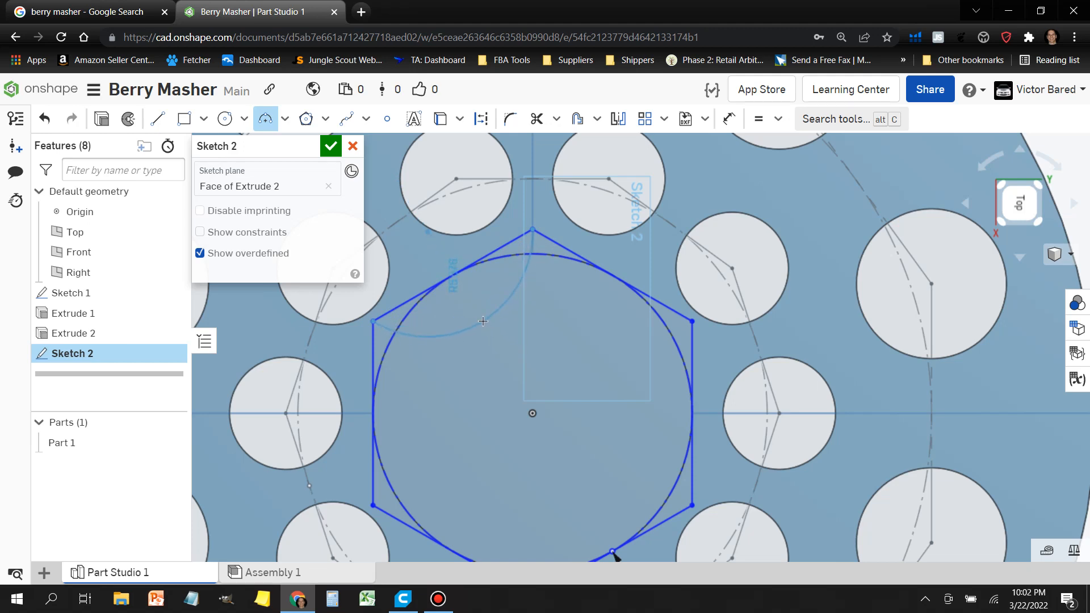
drag(533, 229, 532, 206)
click(354, 310)
click(532, 207)
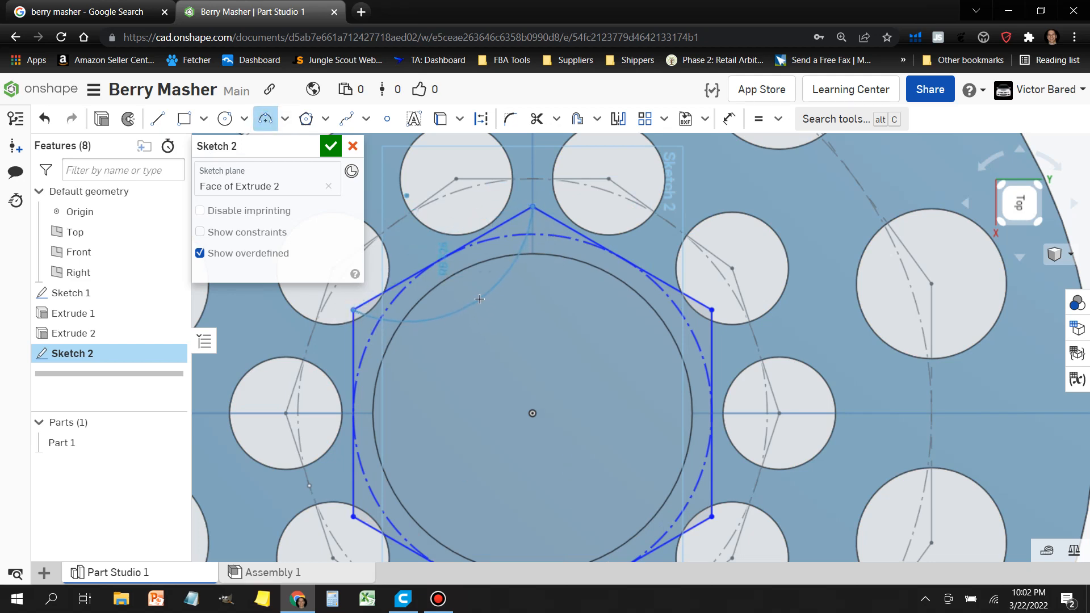
scroll(480, 299, up, 3)
scroll(498, 330, up, 2)
scroll(491, 318, down, 4)
Step: Draw a short perpendicular line inward from the midpoint of the hexagon's upper-left side, dimension its length and undo the 3 mm value
key(l)
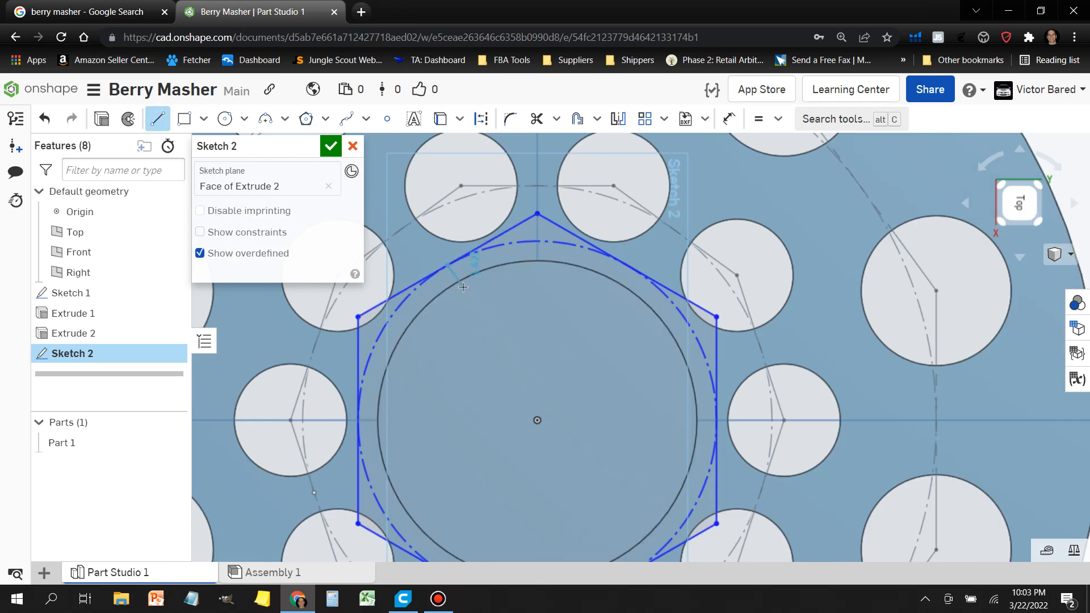
click(474, 310)
key(a)
key(d)
click(462, 289)
click(448, 164)
text(3)
key(Return)
click(44, 119)
Step: Dimension the hexagon's inscribed construction circle to 20 mm in diameter and set the short perpendicular line's length to 3 mm
key(d)
click(684, 299)
scroll(817, 222, down, 3)
key(Escape)
click(734, 287)
click(1046, 302)
text(20)
key(Return)
double_click(576, 179)
text(3)
key(Return)
Step: Draw a three-point arc between the ends of the hexagon's upper-left side, passing through the inner end of the 3 mm line
key(a)
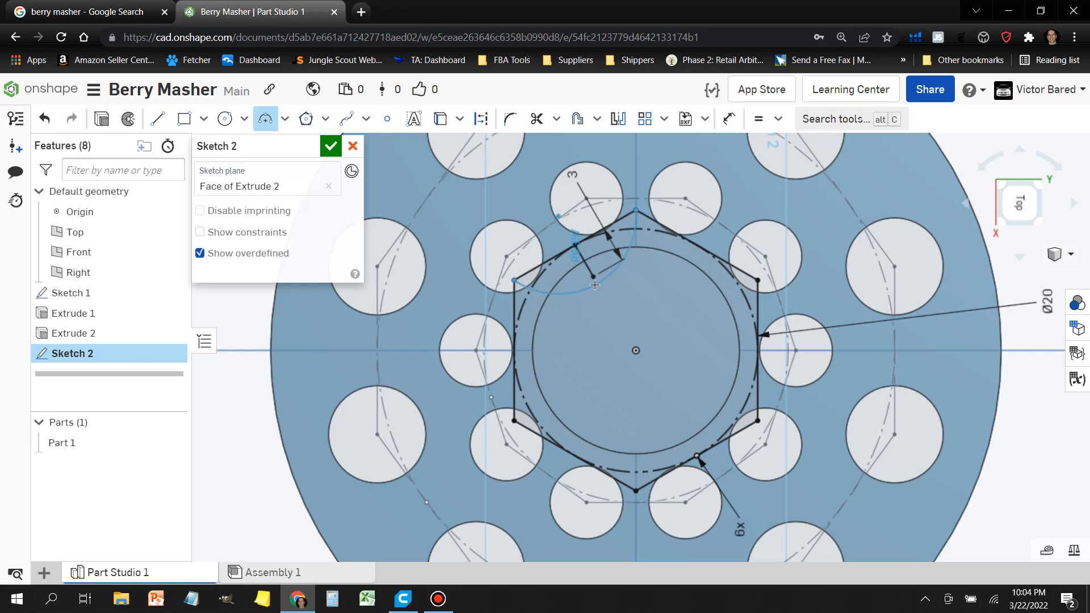
click(601, 282)
scroll(659, 238, up, 3)
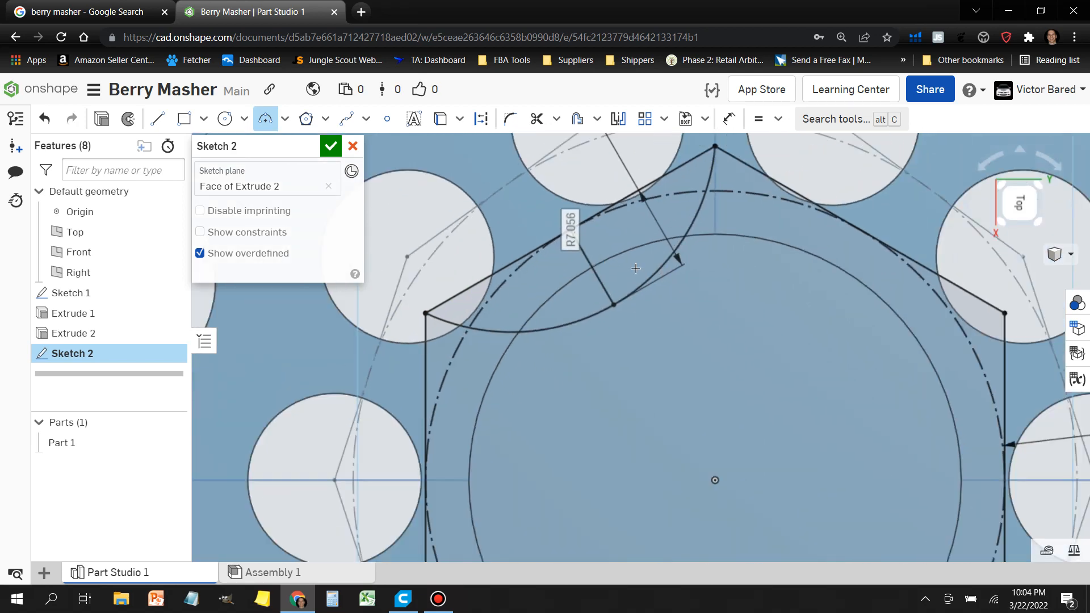
scroll(664, 218, down, 4)
Step: Draw short perpendicular lines inward from the midpoints of the hexagon's upper-right and right sides
click(168, 117)
scroll(698, 242, up, 1)
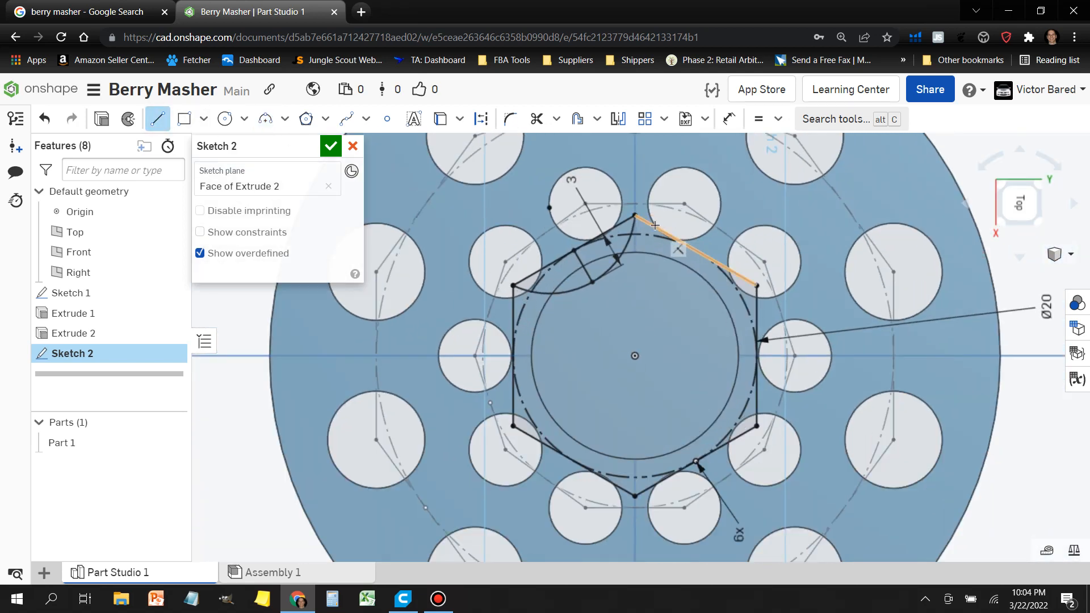
click(159, 121)
click(160, 126)
click(695, 251)
click(676, 284)
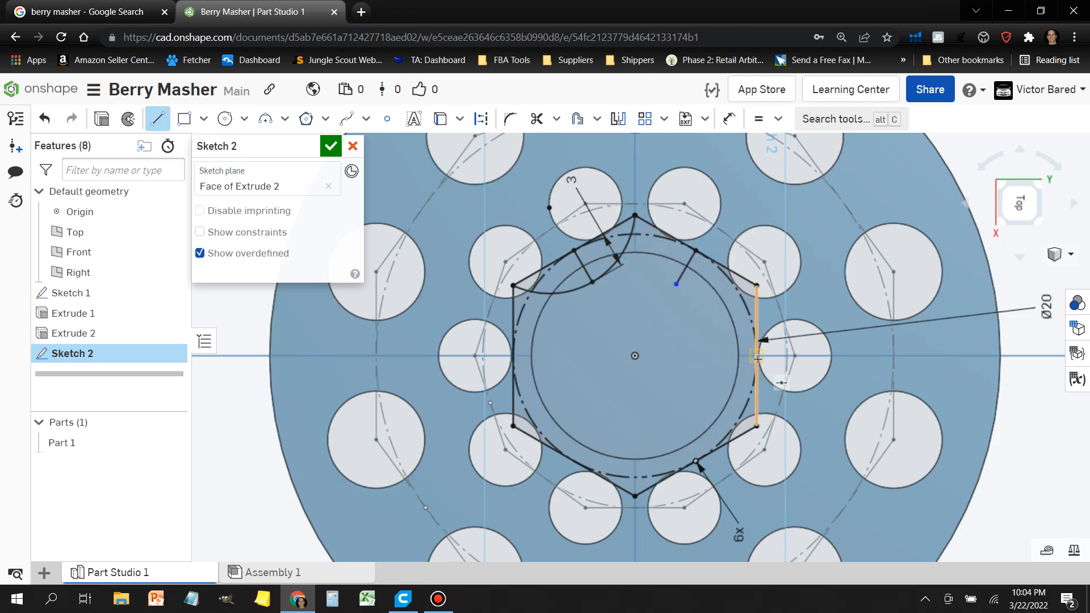
click(721, 354)
Step: Draw short perpendicular lines inward from the midpoints of the hexagon's lower-right, lower-left and left sides
click(696, 461)
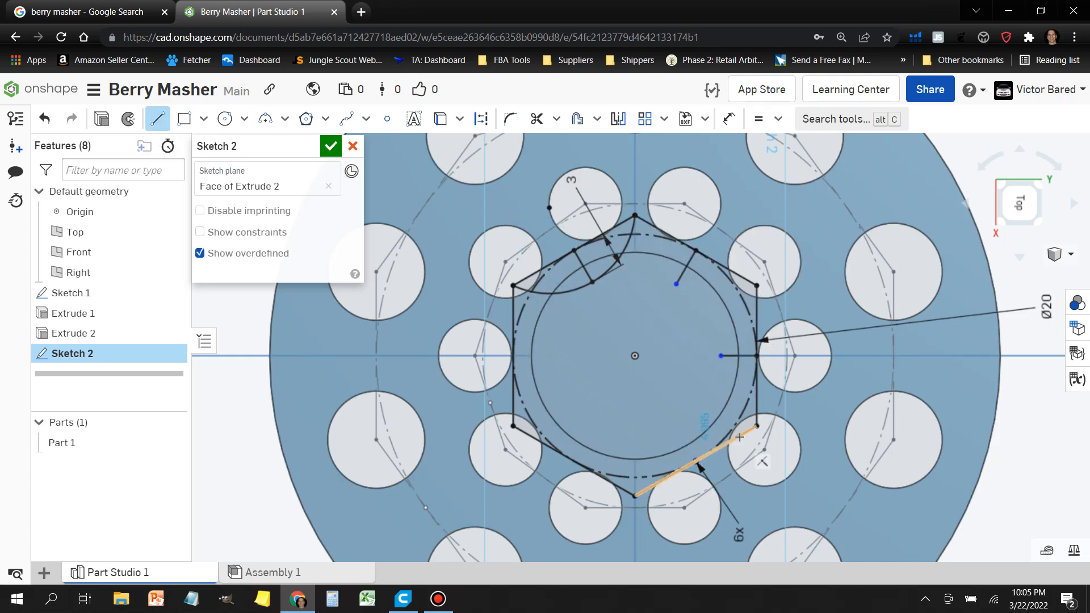
click(159, 123)
click(159, 123)
click(592, 432)
click(158, 121)
click(159, 121)
click(514, 356)
click(555, 357)
key(Escape)
Step: Apply Equal constraints so the five new midpoint lines match the length of the 3 mm line
click(760, 121)
click(584, 267)
click(688, 265)
click(740, 356)
click(689, 264)
click(583, 266)
double_click(687, 265)
double_click(741, 356)
double_click(687, 445)
click(576, 452)
click(534, 356)
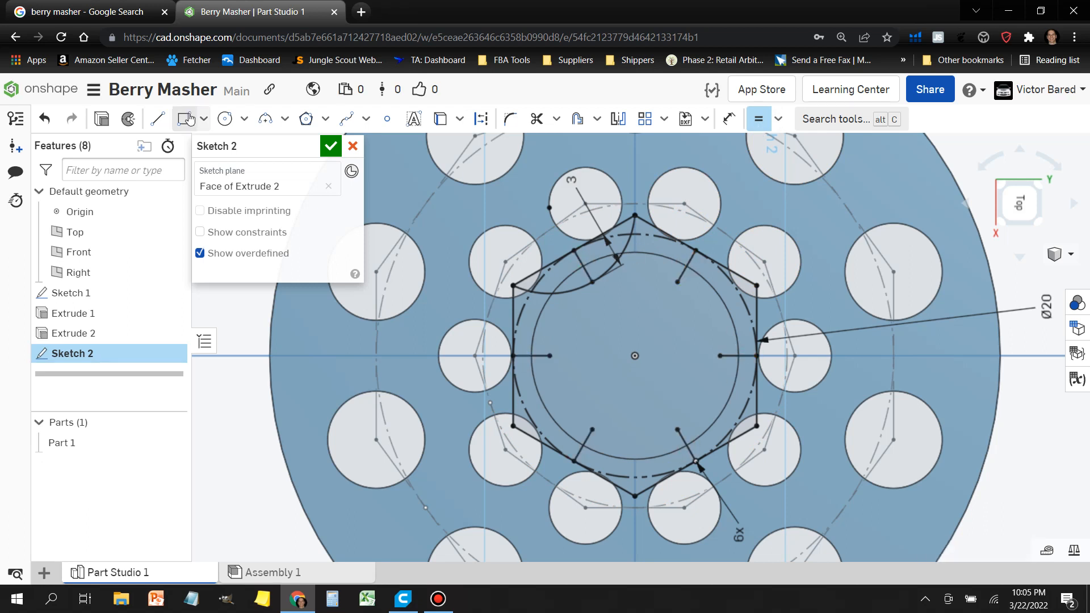
Step: Draw three-point arcs across the hexagon's upper-right and right sides, each passing through the inner end of its midpoint line
click(265, 120)
click(636, 216)
click(757, 286)
click(678, 282)
click(757, 286)
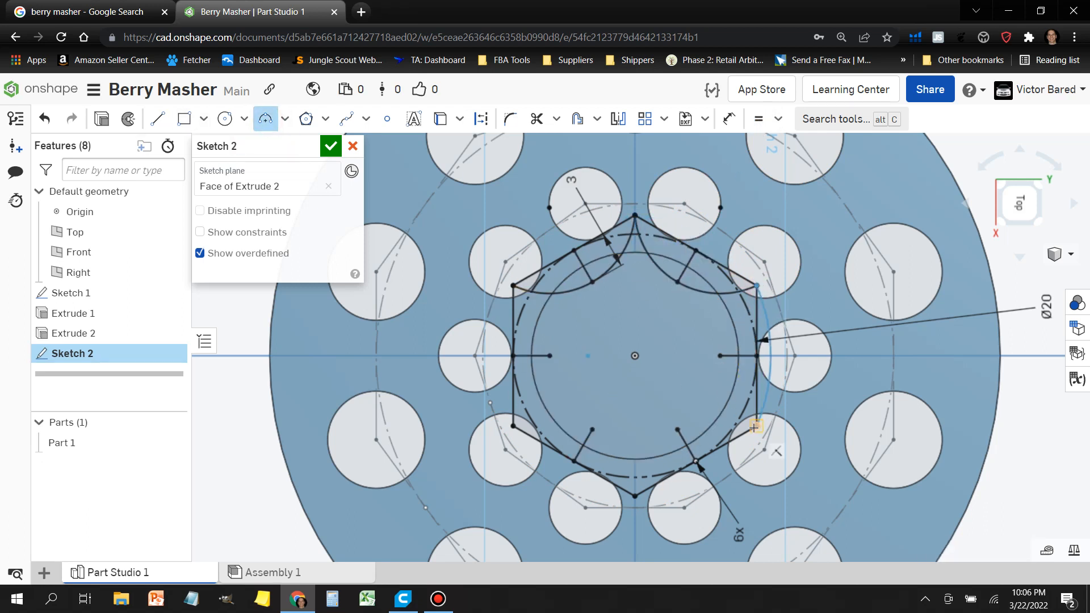
click(757, 426)
click(720, 356)
Step: Draw matching three-point arcs across the hexagon's lower-right, lower-left and left sides through the inner ends of their midpoint lines
click(757, 426)
click(635, 496)
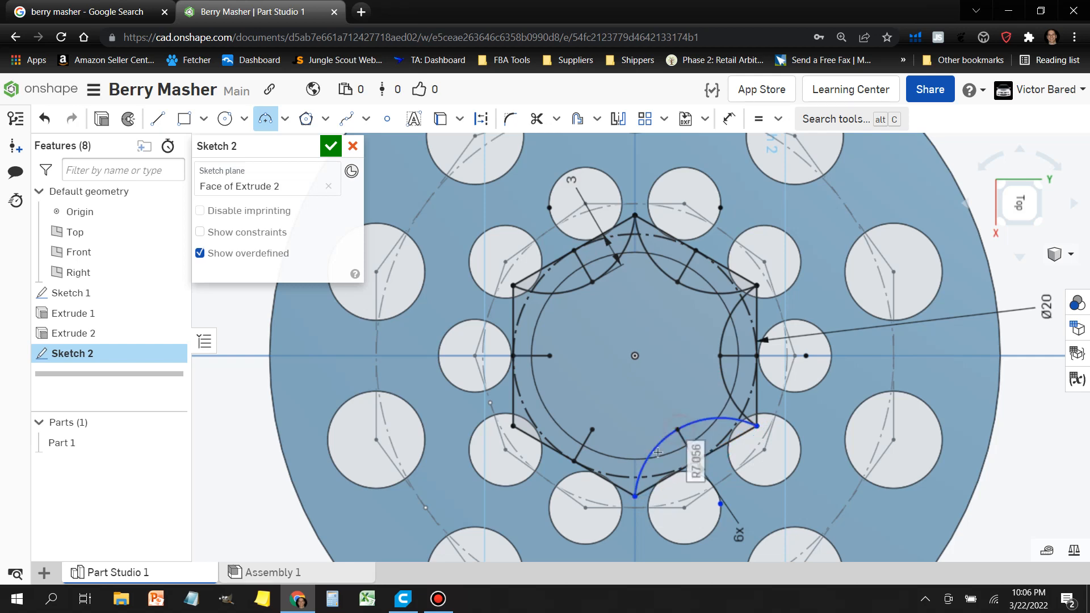
click(635, 497)
click(513, 426)
click(593, 430)
click(513, 285)
click(551, 358)
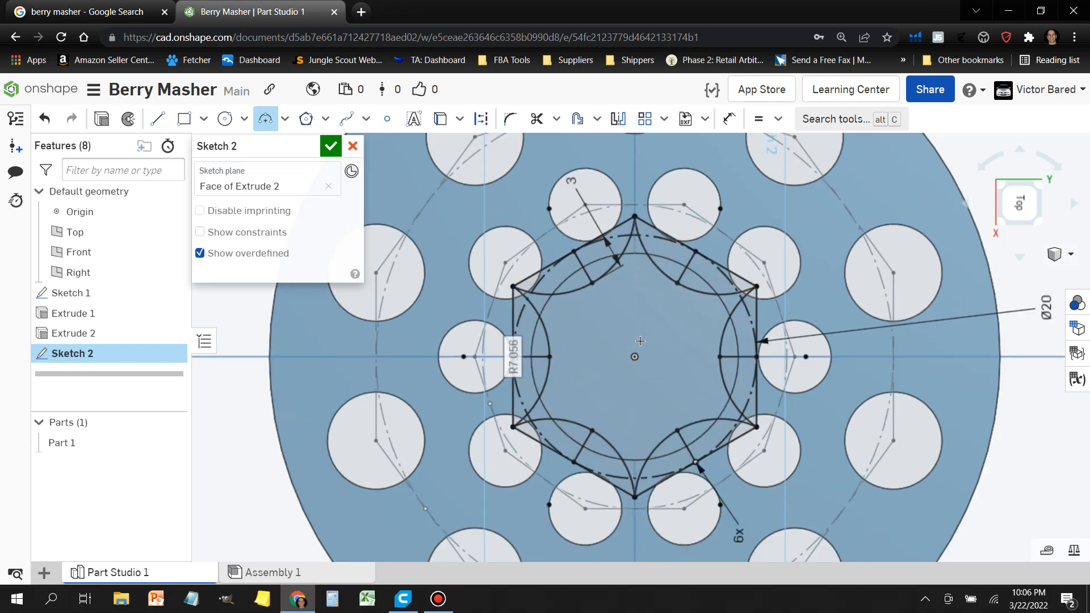
Step: Cut the regions between the hexagon and the arcs along the shaft with a Remove extrude to form six flutes
click(103, 120)
click(598, 335)
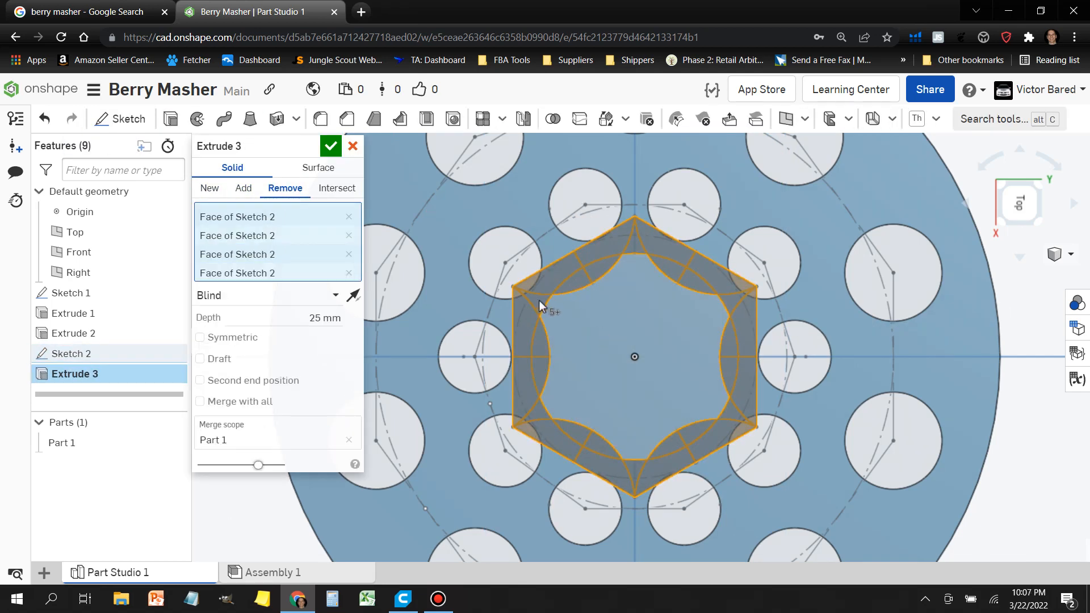
right_drag(397, 420, 457, 392)
click(331, 146)
scroll(624, 488, down, 4)
right_drag(931, 500, 227, 170)
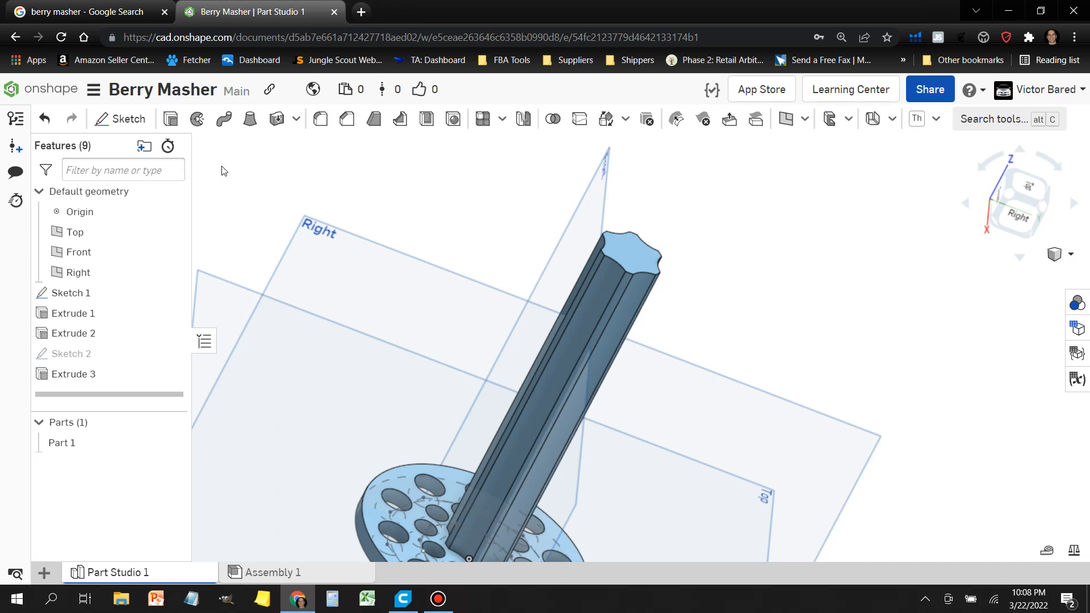
click(129, 119)
click(632, 253)
key(n)
click(229, 122)
click(641, 347)
scroll(663, 389, up, 3)
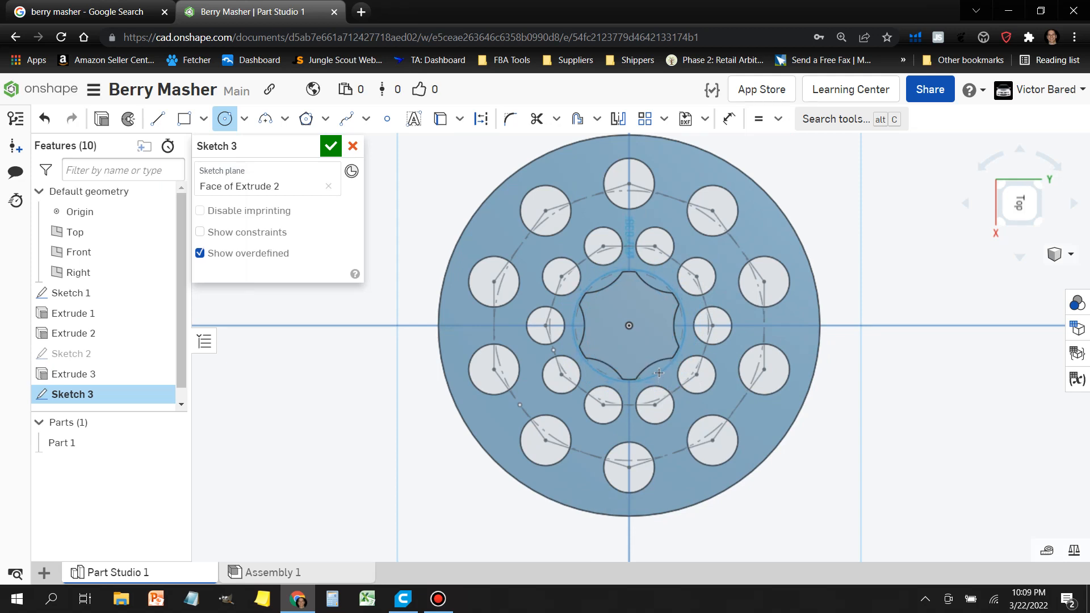
right_drag(652, 365, 704, 318)
scroll(705, 318, down, 3)
click(1008, 210)
click(1017, 146)
scroll(645, 228, up, 7)
mouse_move(544, 164)
right_down()
mouse_move(541, 194)
mouse_move(559, 170)
right_up()
scroll(581, 205, down, 3)
scroll(629, 392, down, 5)
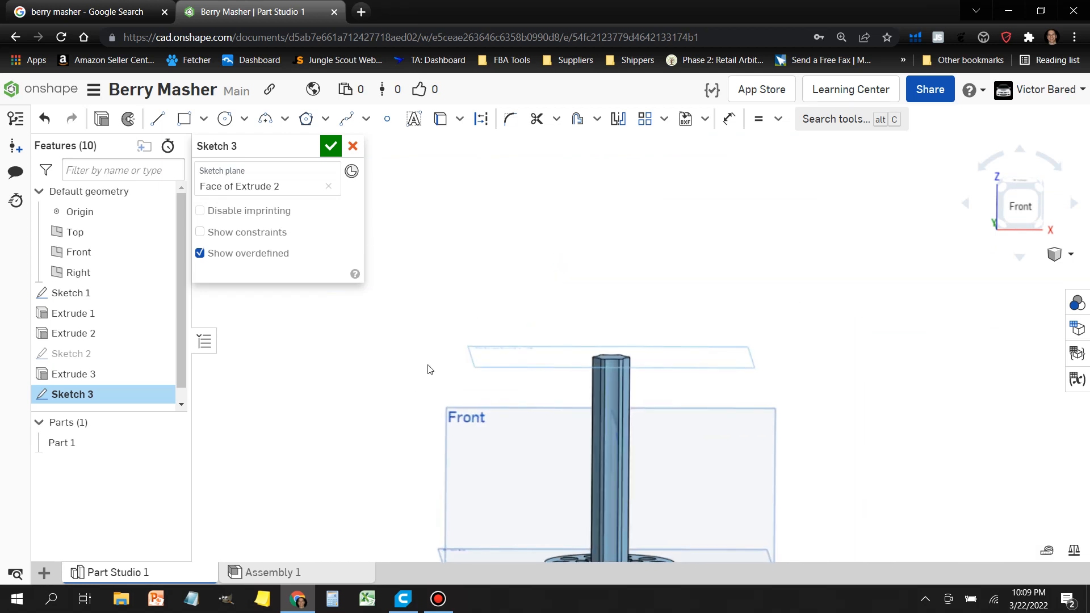
scroll(429, 363, down, 2)
mouse_move(369, 383)
right_down()
mouse_move(393, 384)
mouse_move(363, 382)
mouse_move(375, 378)
right_up()
scroll(471, 275, down, 1)
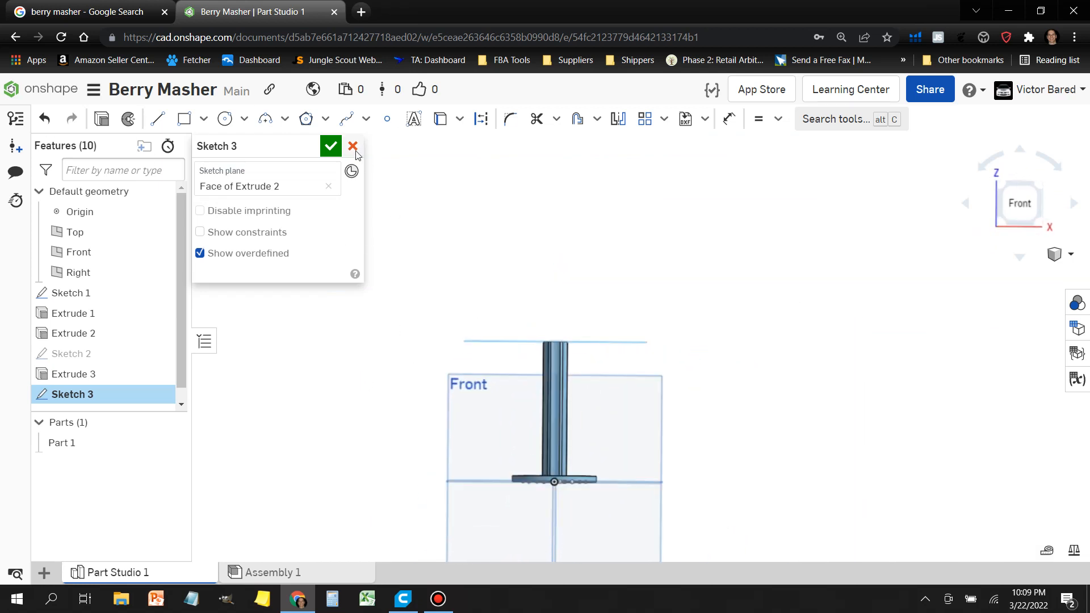
click(355, 149)
Step: Start a sketch on the Front plane and draw a horizontal line from the centre of the shaft's end outward past its left edge
click(115, 123)
click(482, 406)
scroll(555, 313, up, 5)
scroll(538, 390, up, 8)
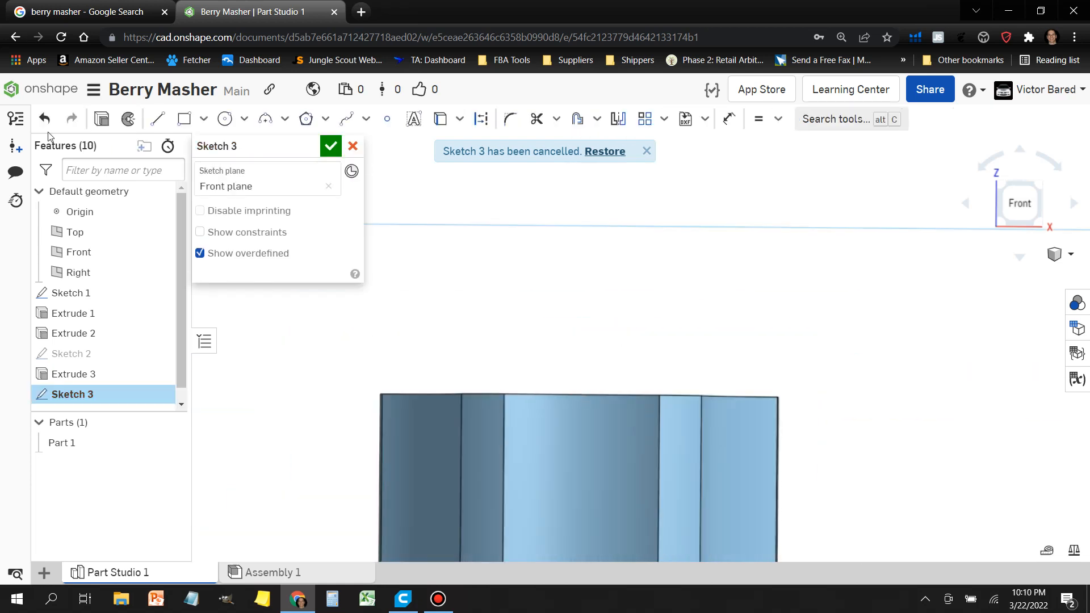
click(157, 119)
scroll(574, 346, up, 5)
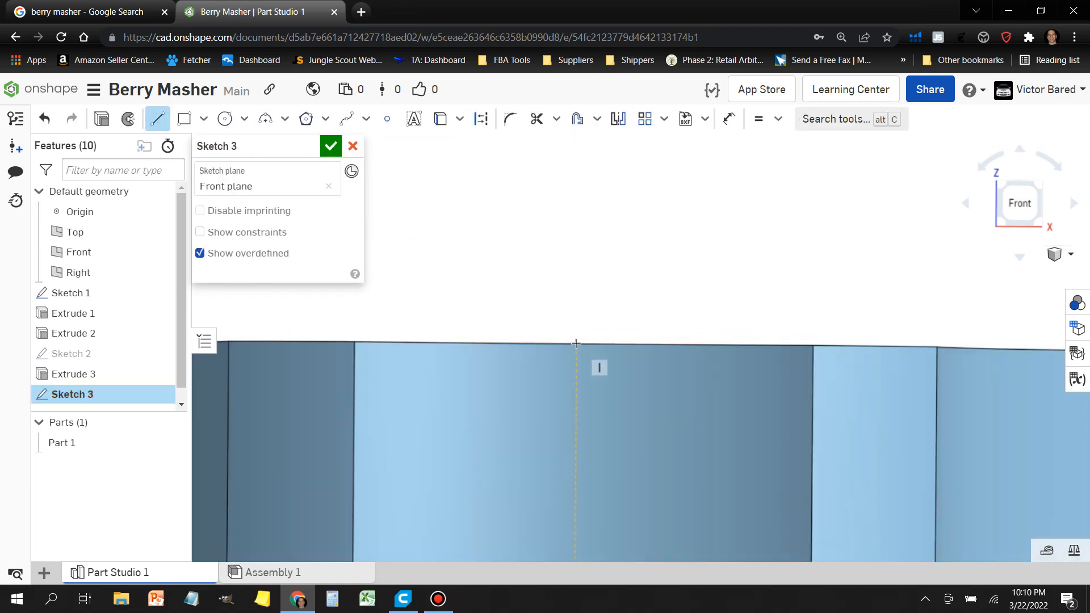
click(577, 343)
scroll(577, 344, down, 4)
click(292, 342)
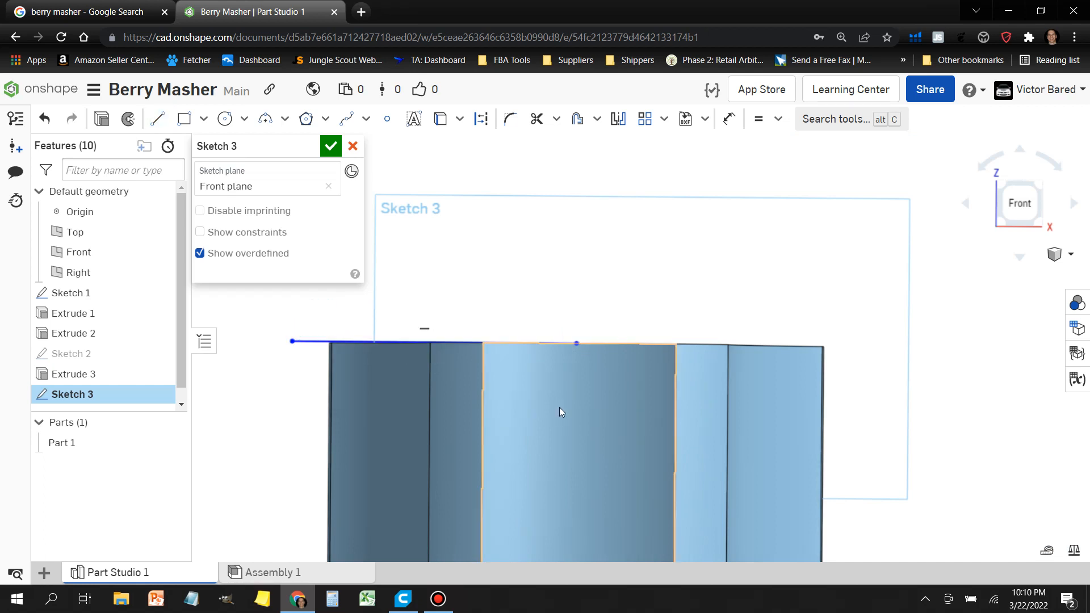
Step: Dimension the length of the horizontal line at the end of the shaft
scroll(573, 389, down, 2)
scroll(737, 154, down, 1)
click(729, 118)
click(468, 318)
click(341, 341)
key(Return)
scroll(454, 346, down, 5)
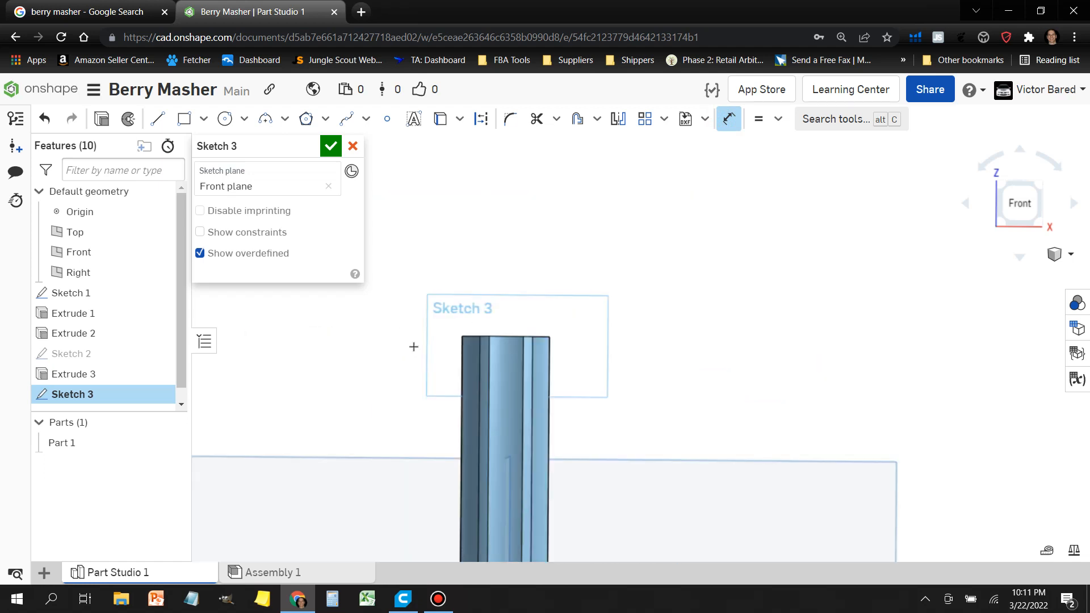
Step: Fix the horizontal line across the end of the shaft and set its length to 14 mm
scroll(455, 346, up, 4)
click(45, 119)
scroll(574, 349, up, 3)
click(779, 119)
click(790, 454)
scroll(435, 352, down, 4)
click(778, 119)
click(790, 455)
double_click(284, 342)
text(14)
key(Return)
click(492, 332)
click(623, 333)
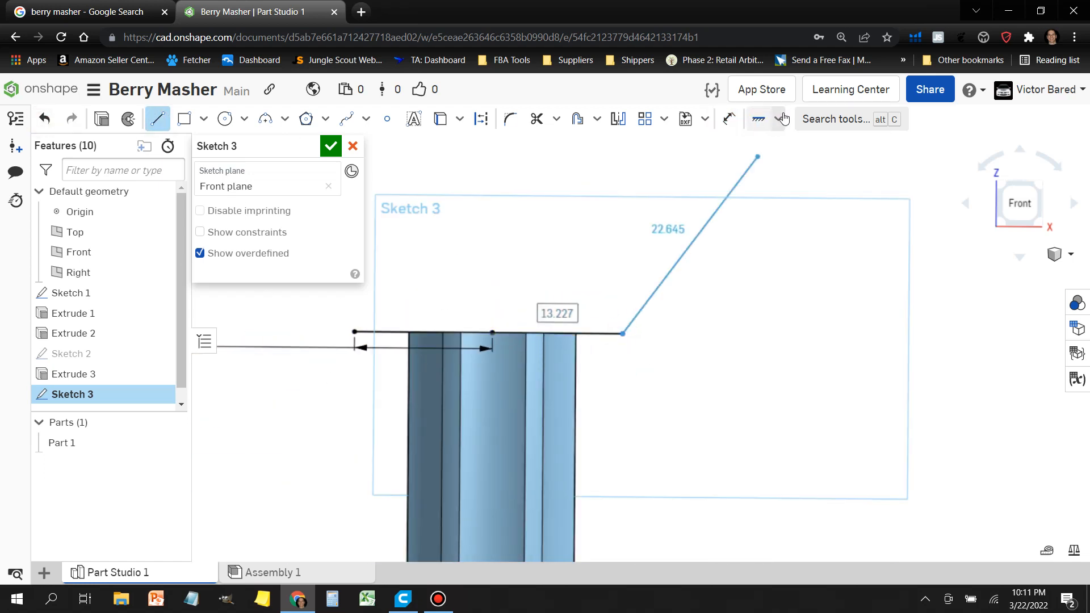
click(778, 119)
click(44, 119)
scroll(563, 240, down, 2)
middle_drag(404, 162, 429, 280)
scroll(434, 277, down, 1)
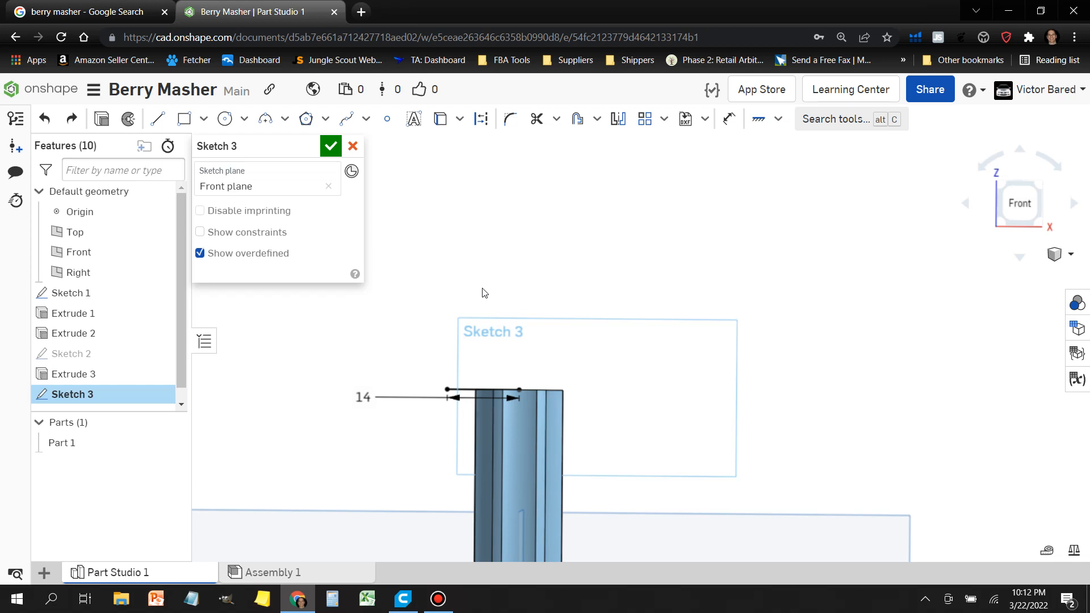
click(333, 599)
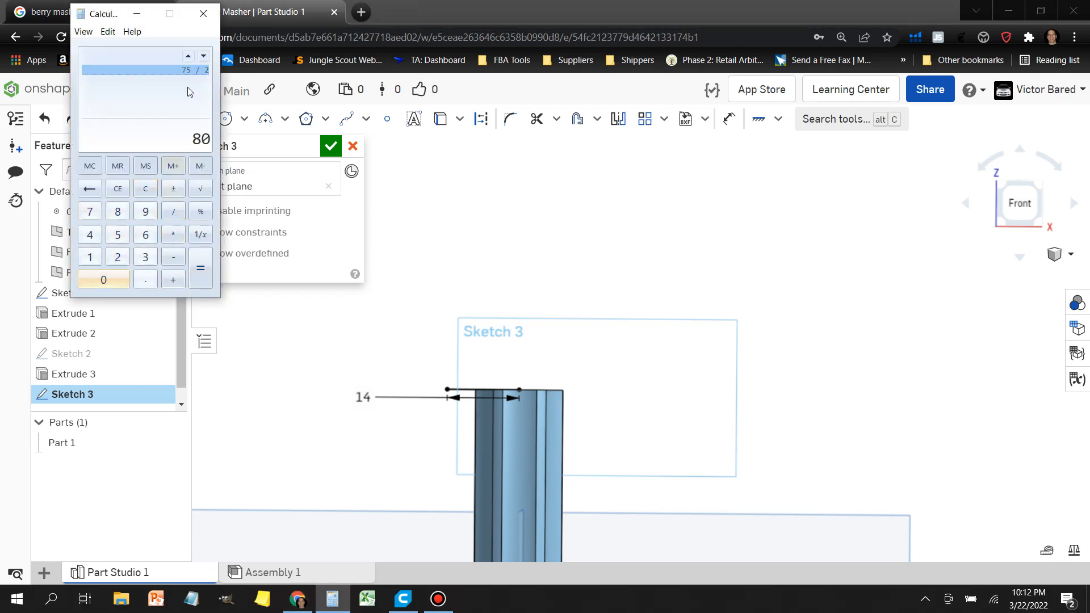
key(alt+Tab)
Step: Draw a vertical line upward from the centre of the shaft's end and set its length to 40 mm
click(519, 283)
click(729, 119)
click(519, 346)
click(704, 339)
text(40)
key(Return)
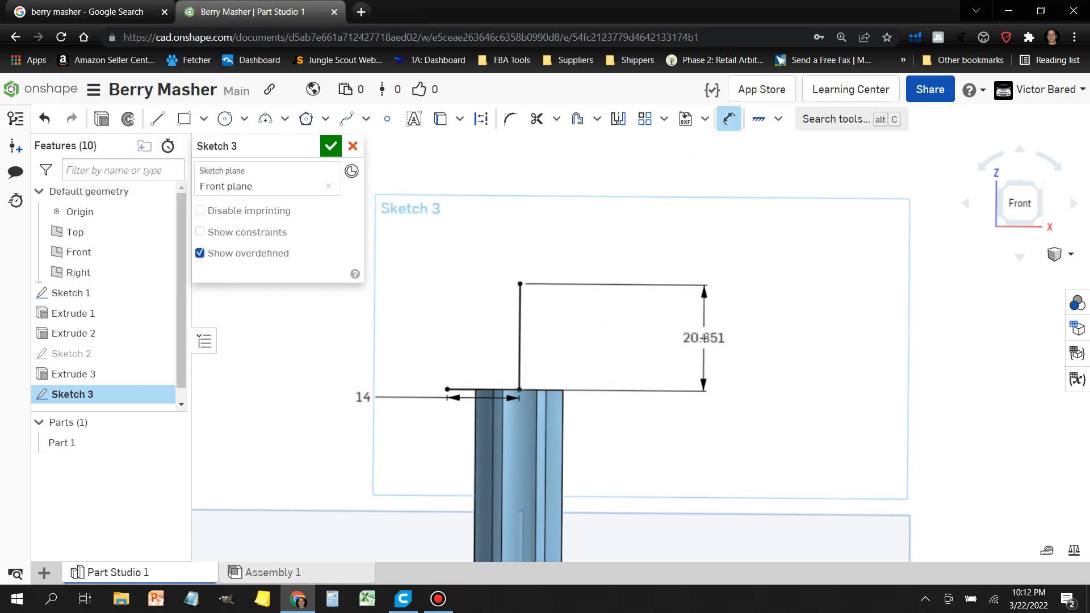
Step: Draw a horizontal line leftward from the vertical line's upper end and dimension it to 20 mm
scroll(818, 298, down, 1)
middle_drag(569, 208, 639, 274)
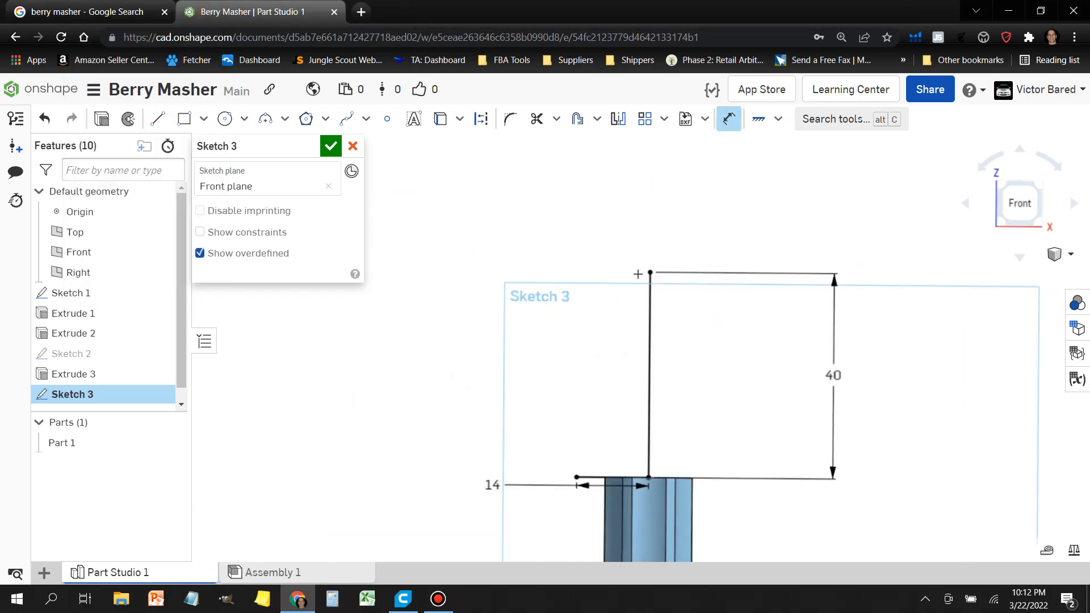
click(547, 271)
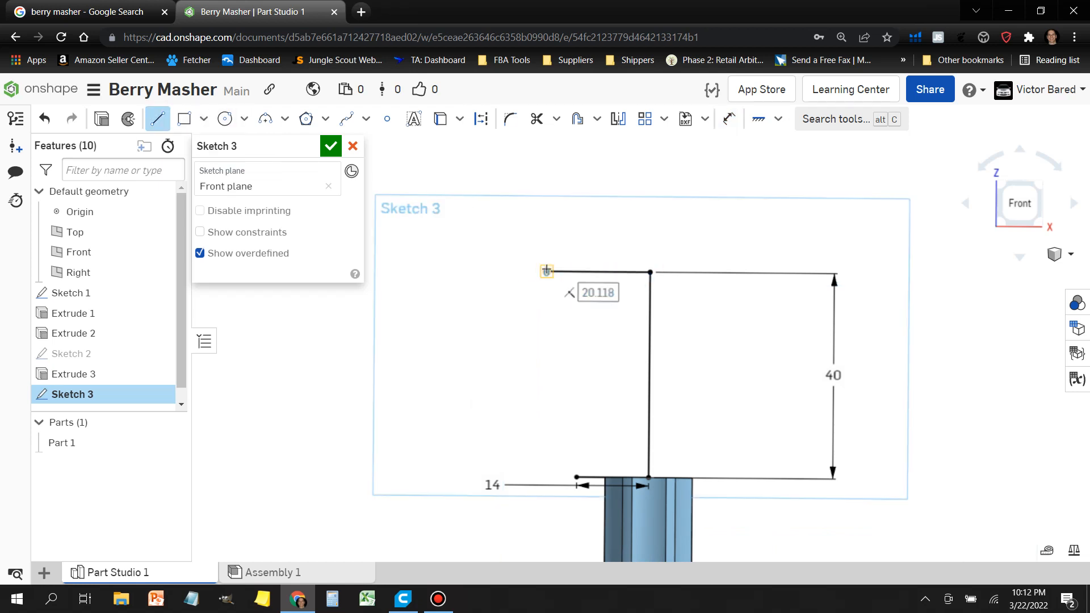
click(730, 126)
click(603, 272)
click(928, 217)
text(20)
key(Return)
Step: Extend the centreline upward with a second vertical line from the 20 mm line's inner end and dimension it to 40 mm
scroll(896, 266, down, 3)
middle_drag(824, 227, 642, 300)
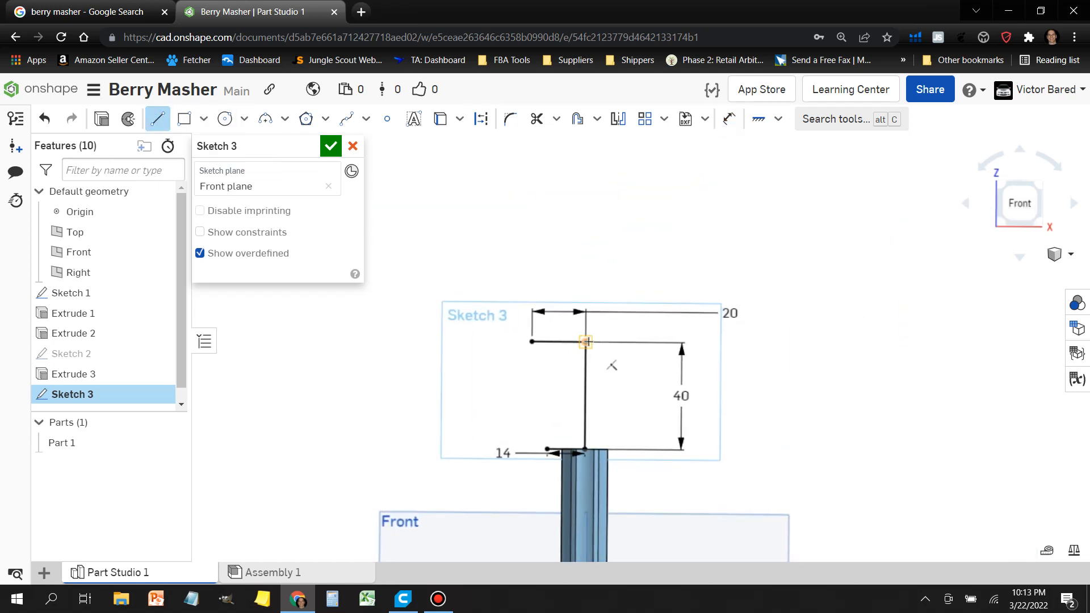
click(587, 342)
click(587, 239)
click(729, 118)
click(587, 266)
click(795, 251)
text(40)
key(Return)
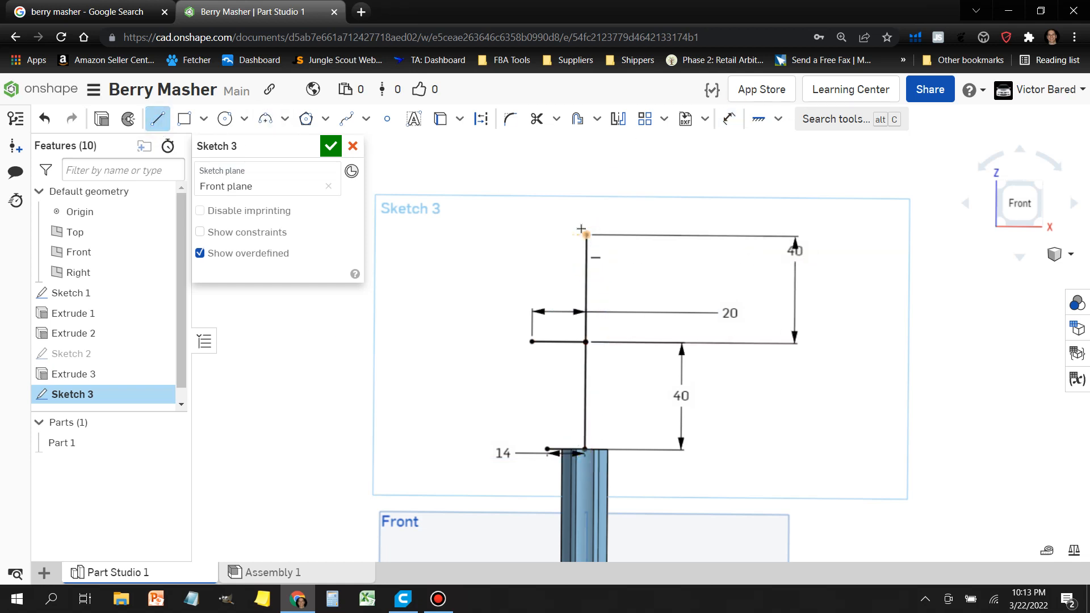
Step: Draw a horizontal line leftward from the top of the centreline and dimension it to 14 mm
click(728, 119)
click(568, 234)
click(433, 169)
text(14)
key(Return)
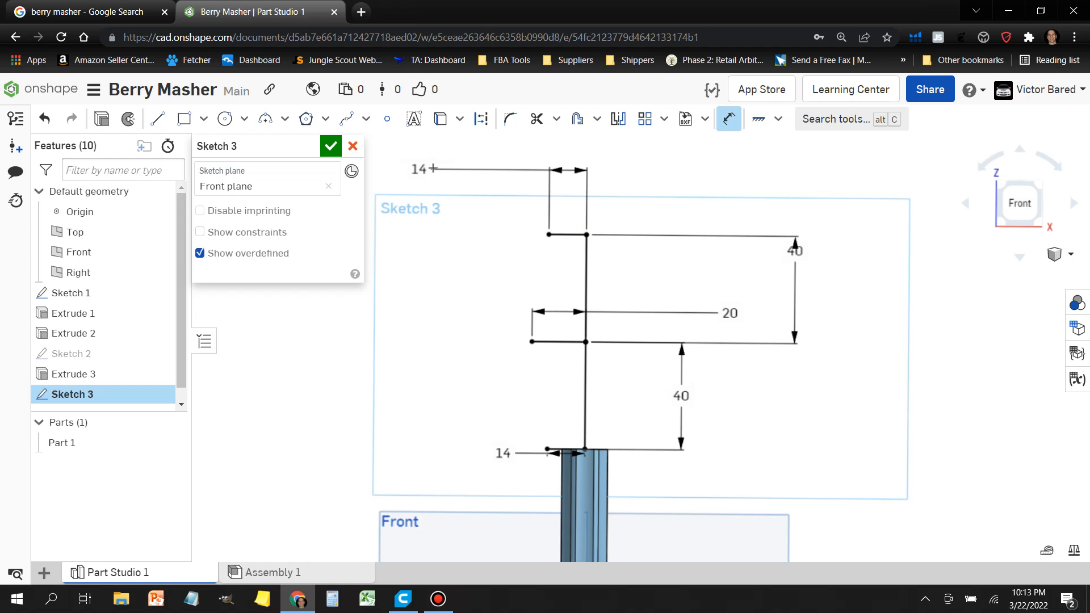
Step: Draw a horizontal line rightward from the top of the centreline and make it equal to the 14 mm line opposite
click(285, 122)
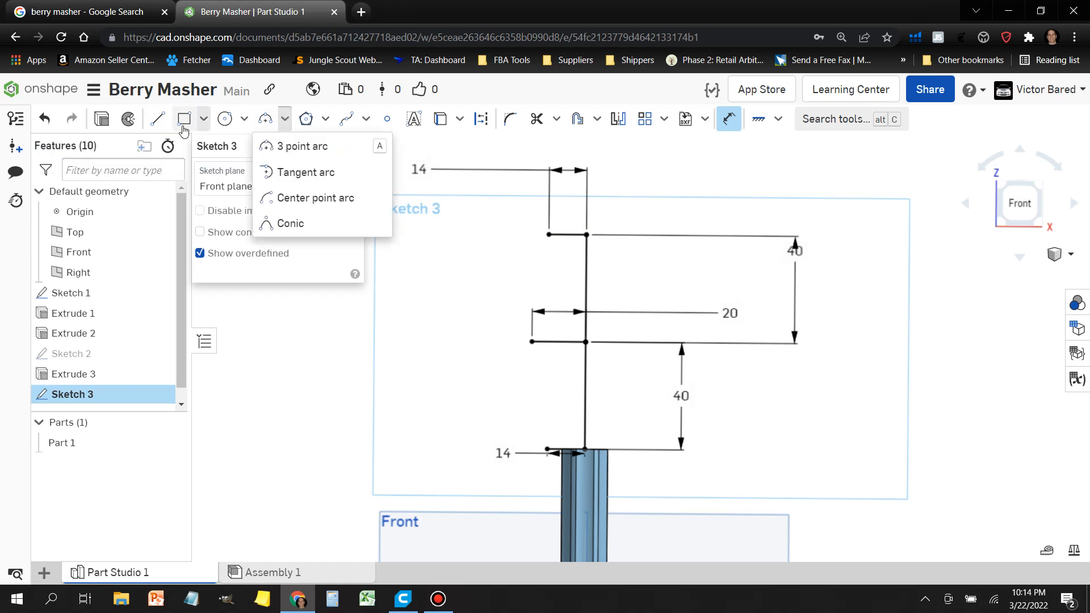
click(158, 119)
click(587, 235)
click(634, 235)
click(729, 119)
click(779, 119)
click(782, 326)
click(568, 234)
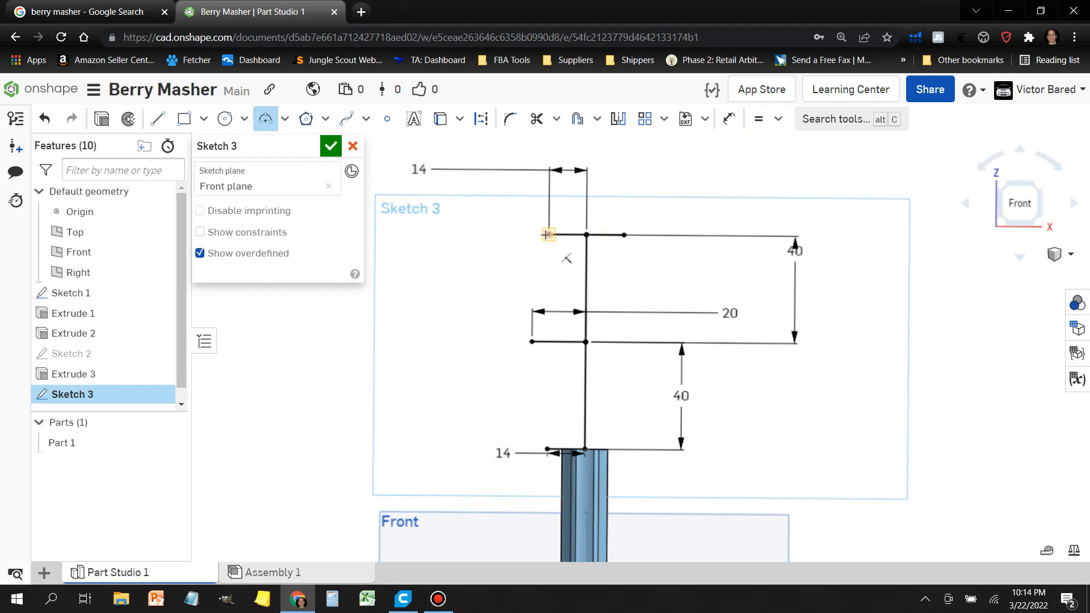
Step: Draw a semicircular three-point arc of 14 mm radius above the two top lines, joining their outer ends
scroll(593, 217, up, 5)
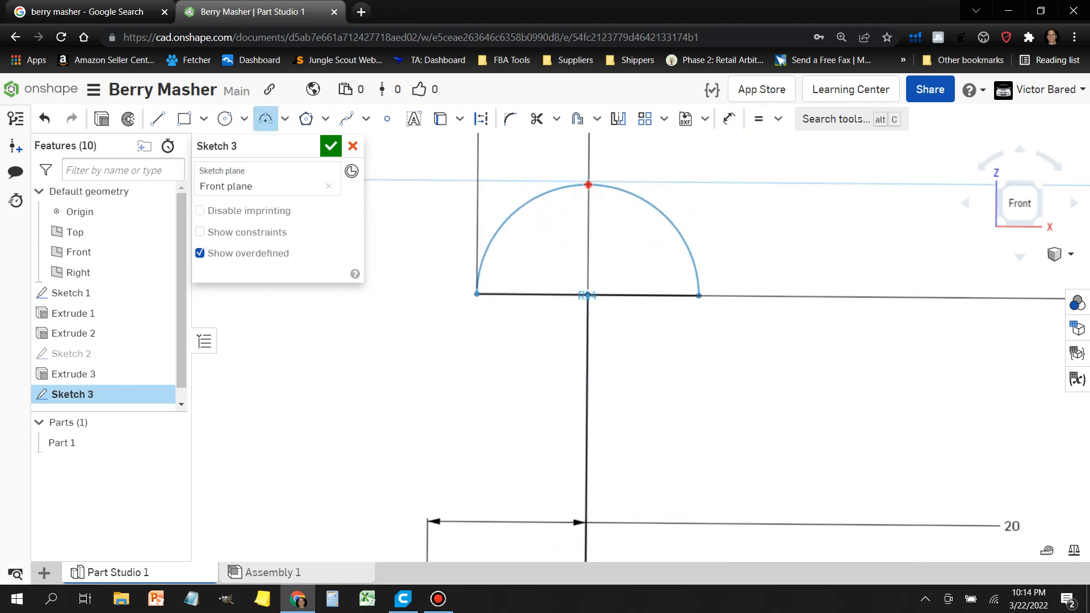
click(587, 184)
scroll(585, 187, down, 3)
scroll(593, 193, up, 2)
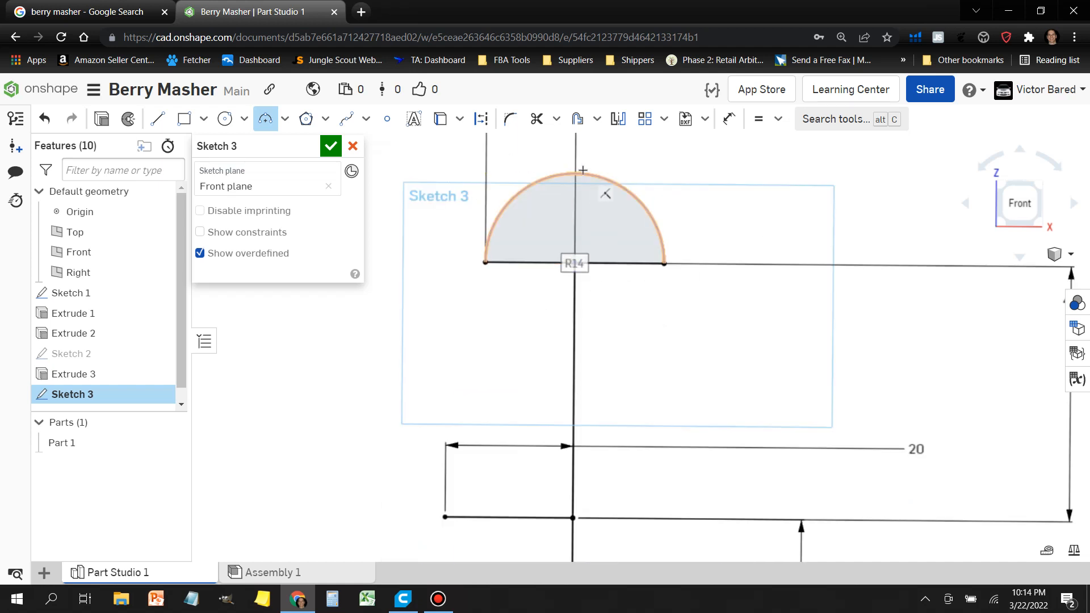
scroll(629, 287, down, 3)
Step: Draw a three-point arc joining the left ends of the upper and lower 14 mm lines through the 20 mm line's left end
click(265, 120)
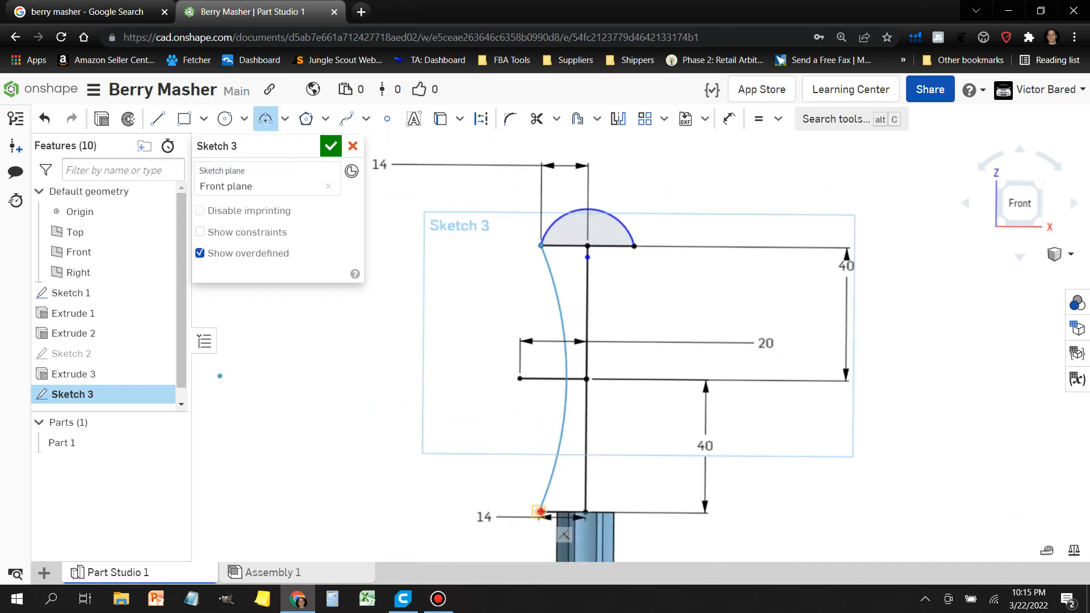
click(520, 376)
scroll(623, 245, up, 3)
scroll(541, 157, down, 2)
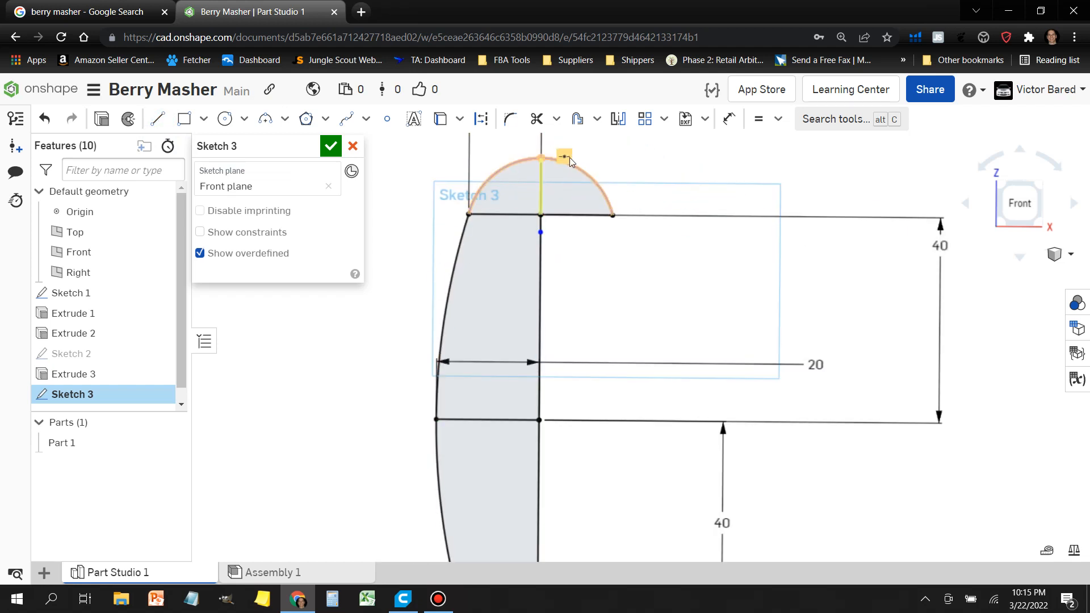
click(285, 119)
click(316, 171)
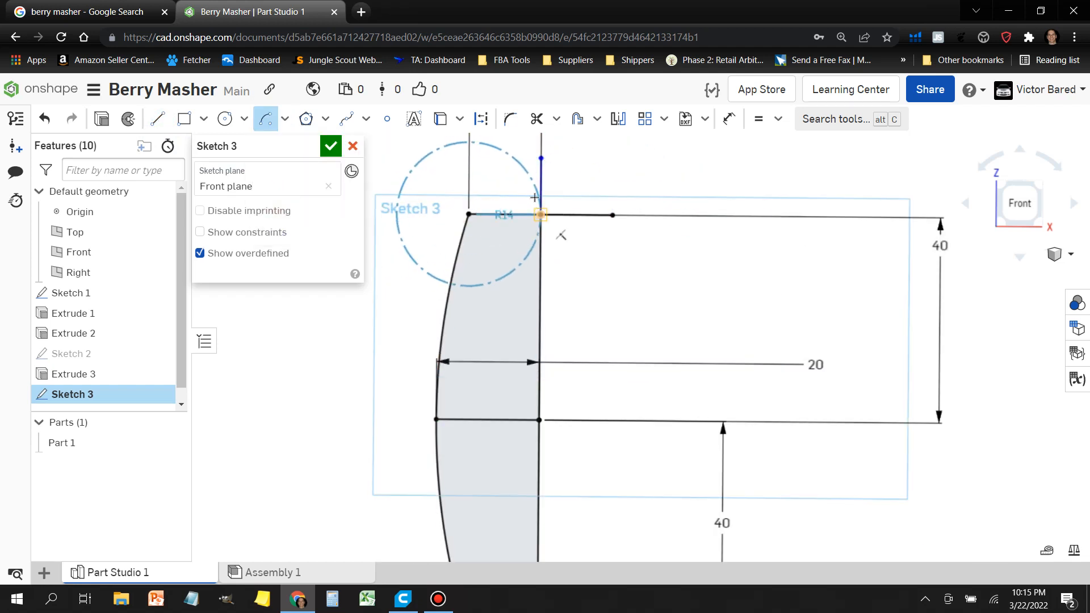
key(ctrl+z)
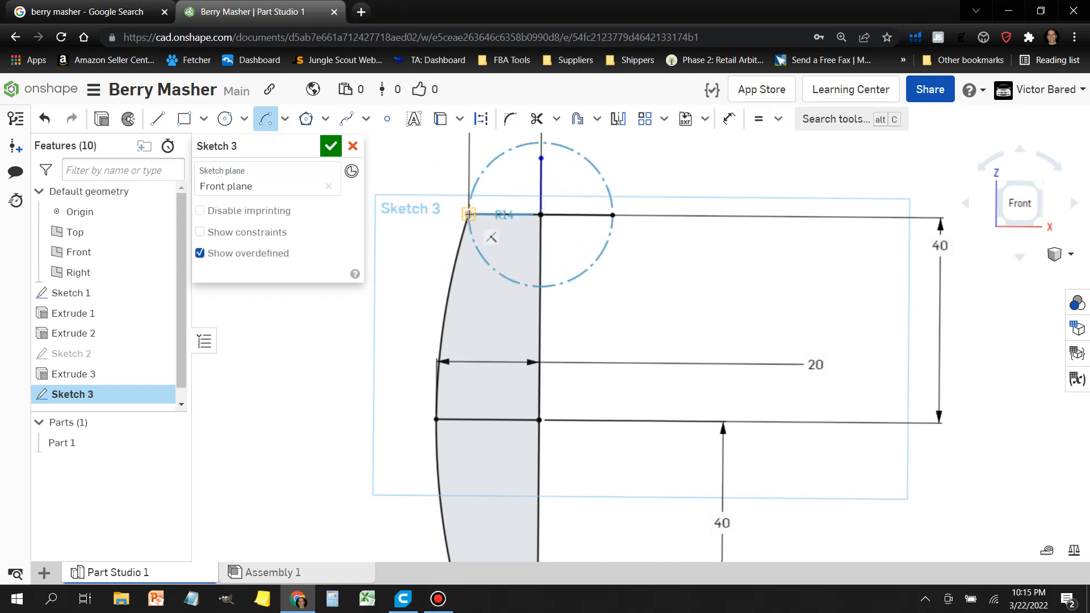
key(ctrl+y)
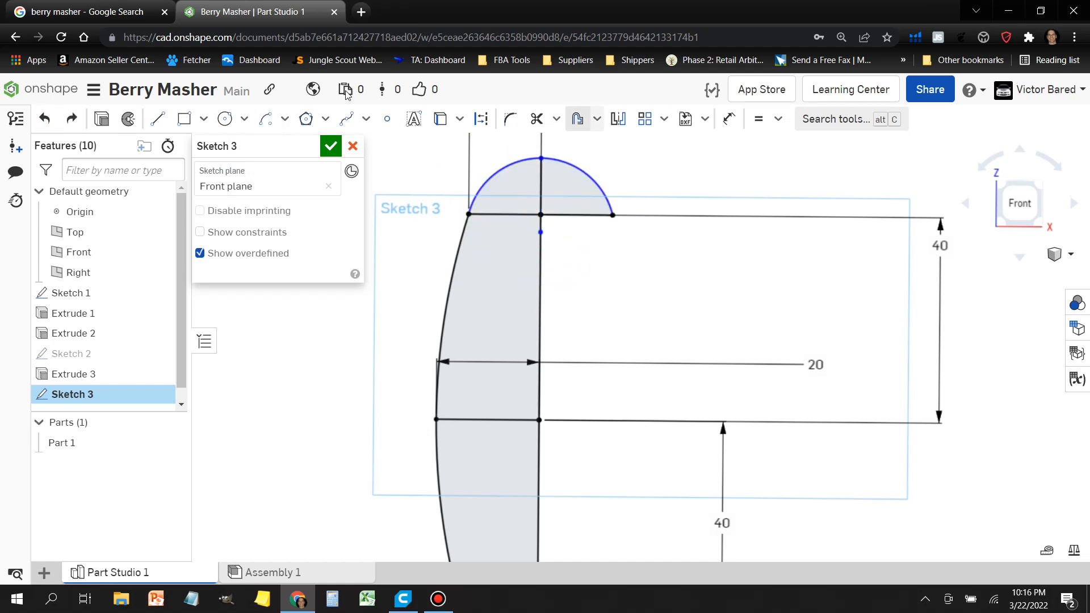
Step: Trim away the right half of the dome arc and fully revolve the handle profile about the vertical centreline as a new solid
click(580, 169)
scroll(658, 232, down, 3)
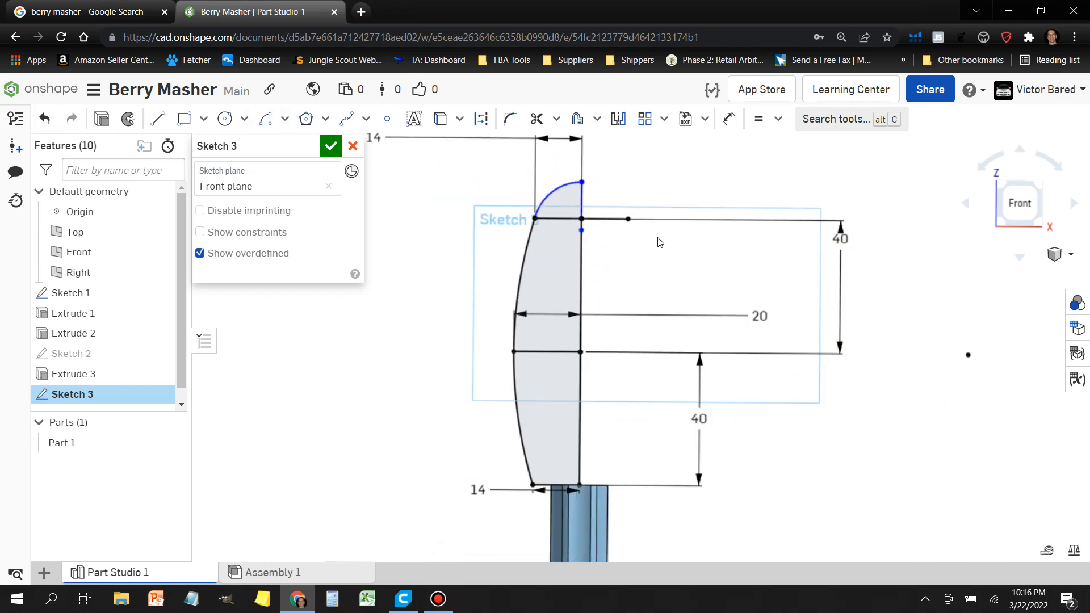
click(129, 120)
click(283, 255)
click(580, 290)
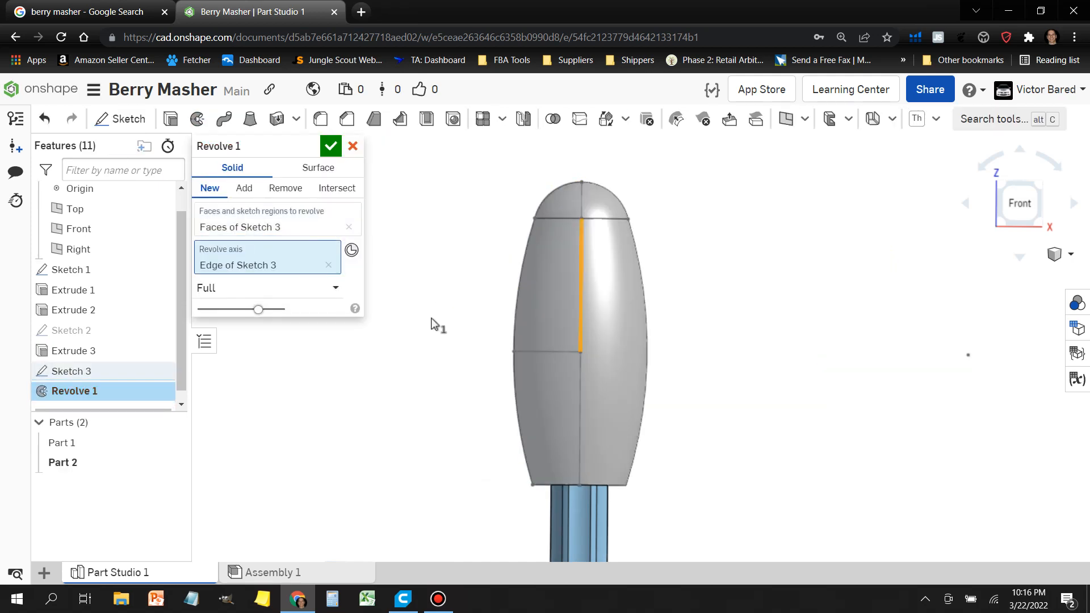
scroll(432, 319, down, 1)
right_drag(432, 318, 868, 350)
scroll(869, 351, down, 3)
right_drag(794, 328, 671, 286)
click(331, 146)
Step: Try to unite the shaft and the revolved handle with a Boolean union
drag(789, 165, 452, 478)
click(553, 120)
scroll(663, 244, up, 3)
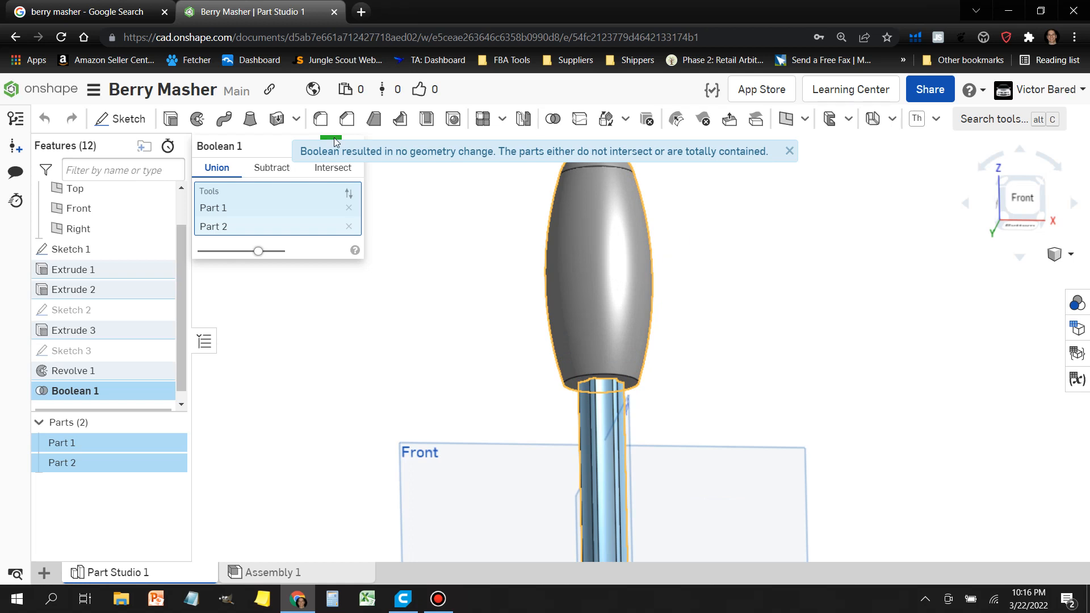
click(352, 139)
Step: Examine the joint between the handle's underside and the end of the fluted shaft
scroll(720, 318, up, 4)
scroll(352, 512, up, 4)
right_drag(943, 364, 1022, 304)
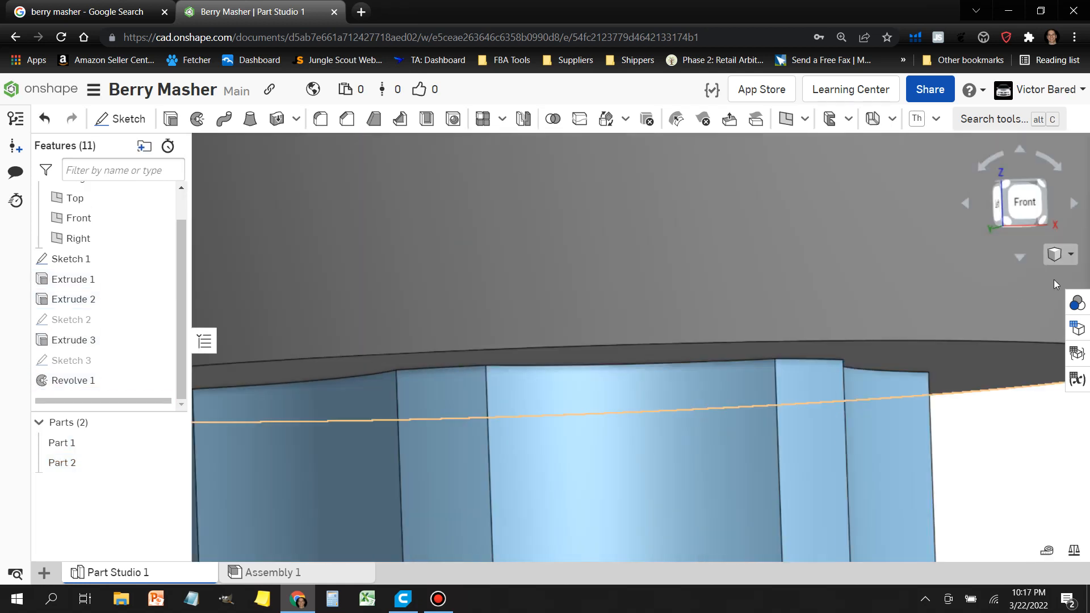
scroll(625, 364, down, 4)
right_drag(363, 386, 436, 384)
scroll(433, 383, down, 5)
scroll(381, 315, up, 4)
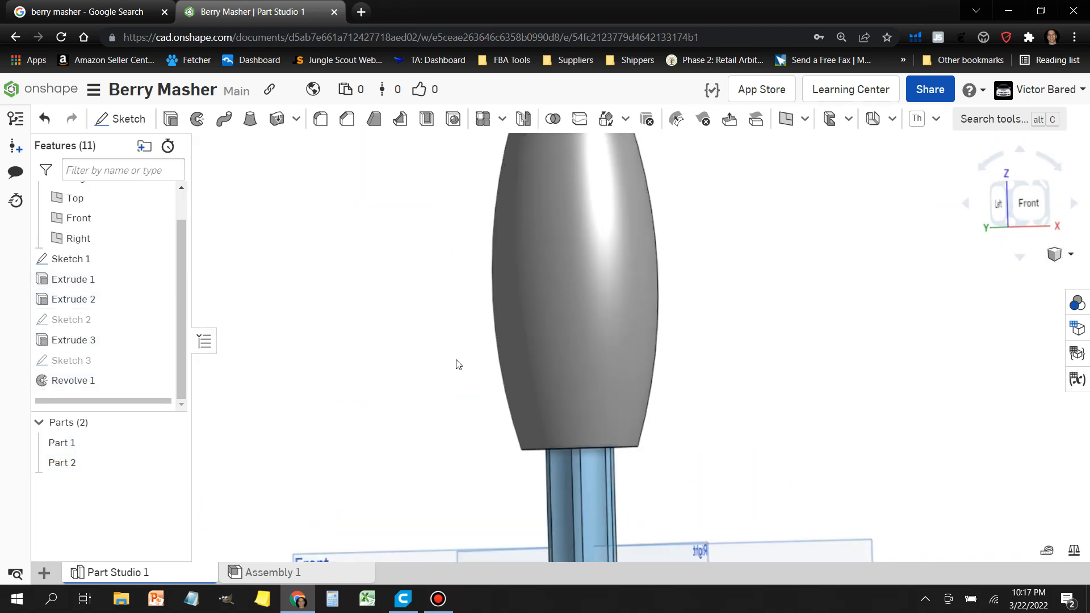
scroll(455, 362, down, 2)
Step: Move the revolved handle -0.5 mm along Z with a Translate by XYZ transform
click(121, 463)
click(606, 119)
click(336, 209)
click(243, 274)
drag(530, 237, 526, 242)
click(317, 273)
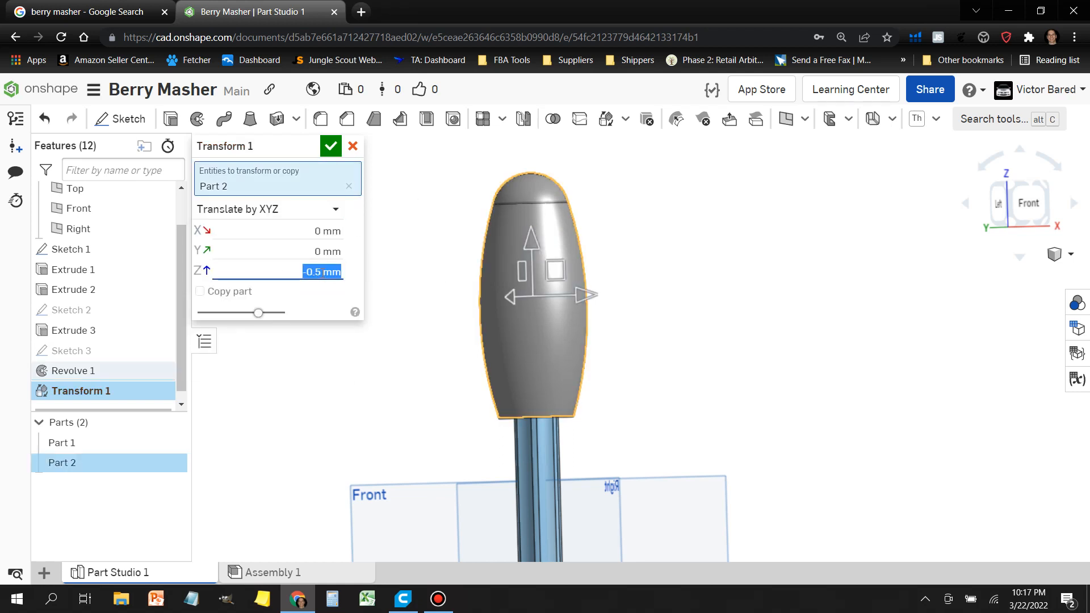
click(331, 147)
Step: Unite the shaft and the handle into one part with a Boolean union
scroll(781, 252, down, 4)
drag(813, 179, 513, 560)
click(554, 119)
click(331, 146)
Step: Start a Fillet on the handle's flat underside face with a 2 mm radius
scroll(717, 336, up, 5)
right_drag(716, 330, 728, 289)
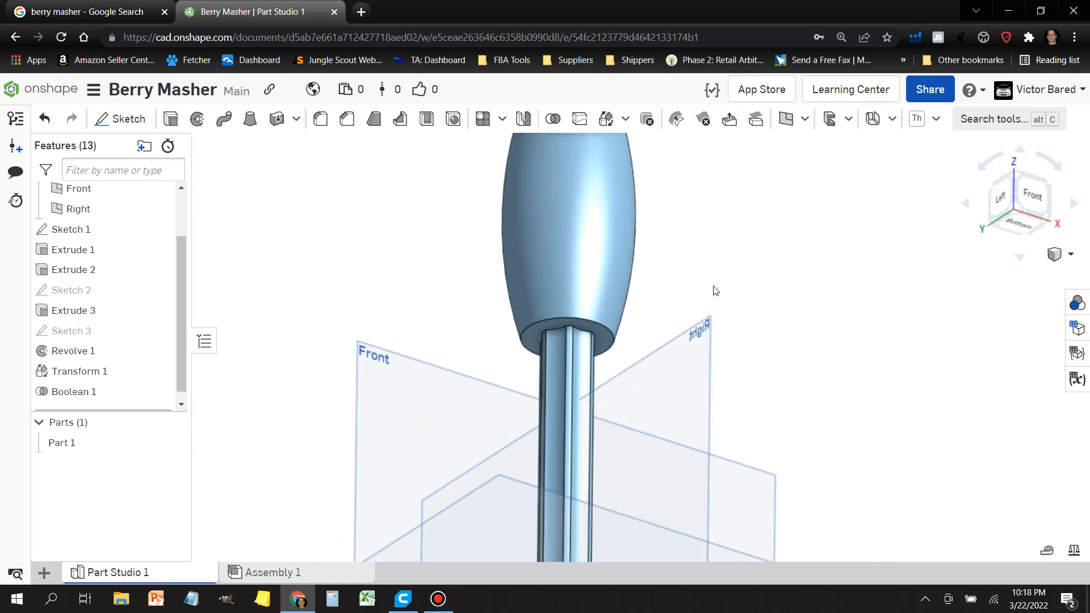
click(321, 119)
scroll(556, 322, up, 3)
click(558, 325)
double_click(322, 293)
text(2)
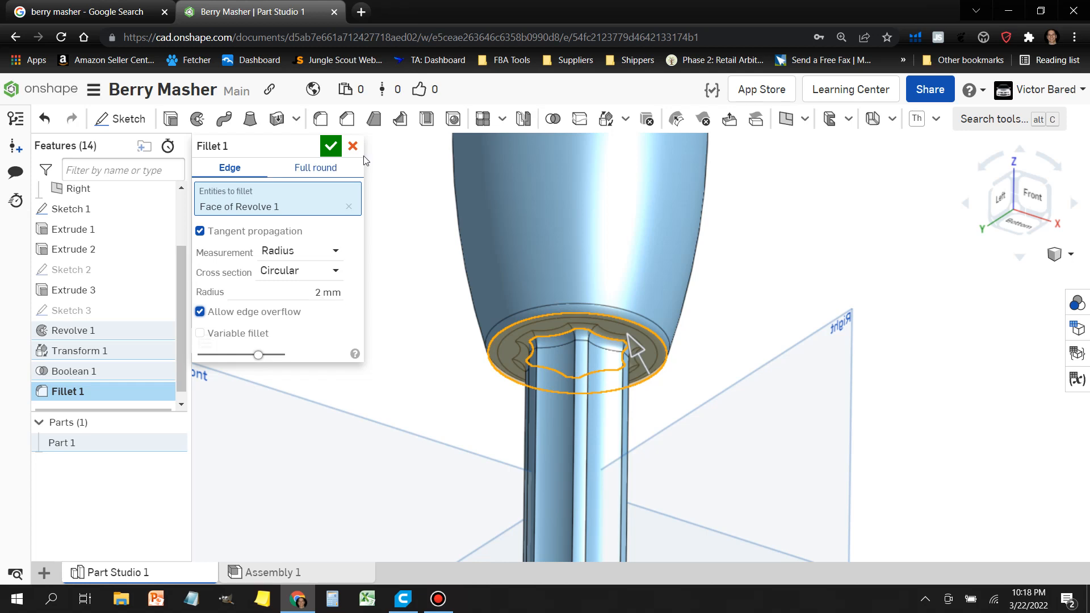
Step: Replace the selected face with the underside's outer edge and fillet it with a 5 mm radius
click(348, 206)
click(517, 321)
double_click(320, 292)
text(5)
scroll(324, 297, up, 2)
mouse_move(469, 407)
right_down()
mouse_move(458, 431)
mouse_move(485, 410)
mouse_move(470, 392)
right_up()
key(Return)
Step: Start a 1 mm fillet on the curved edge where one shaft flute meets the handle
scroll(535, 294, up, 5)
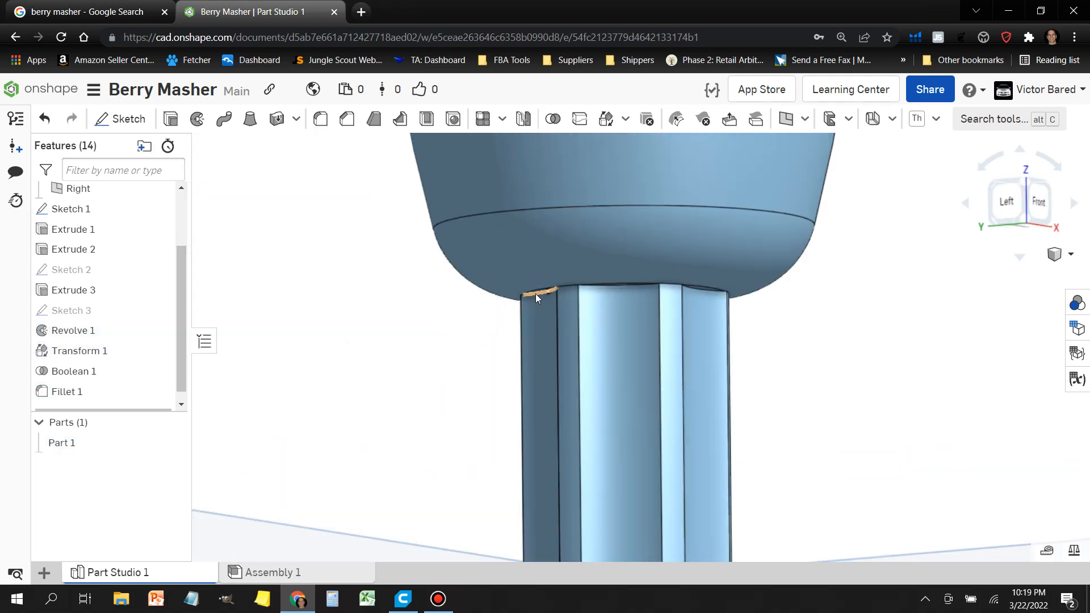
click(535, 291)
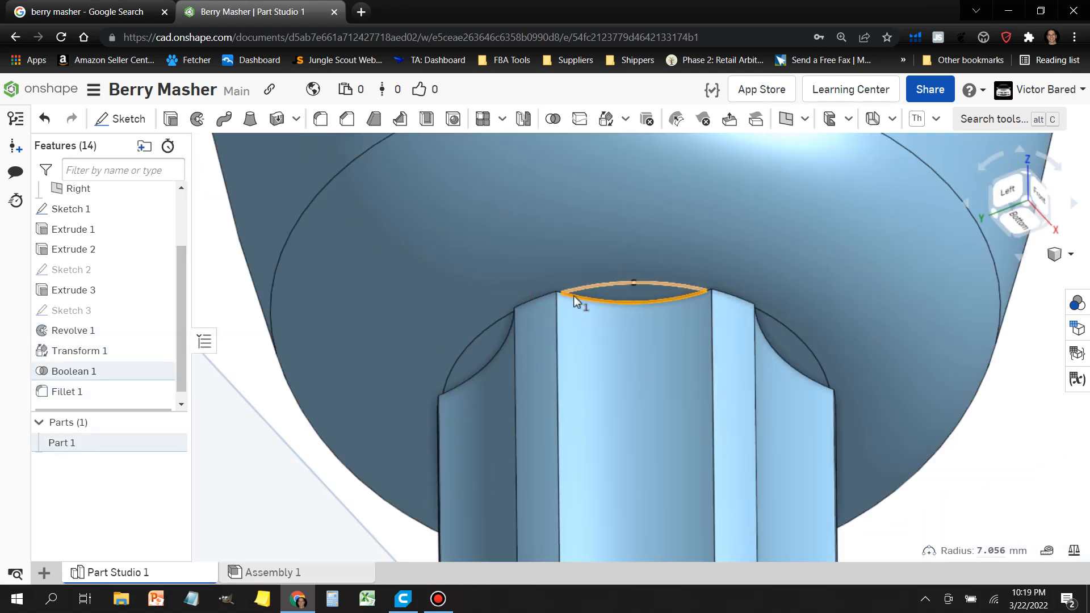
scroll(574, 295, up, 2)
key(shift+f)
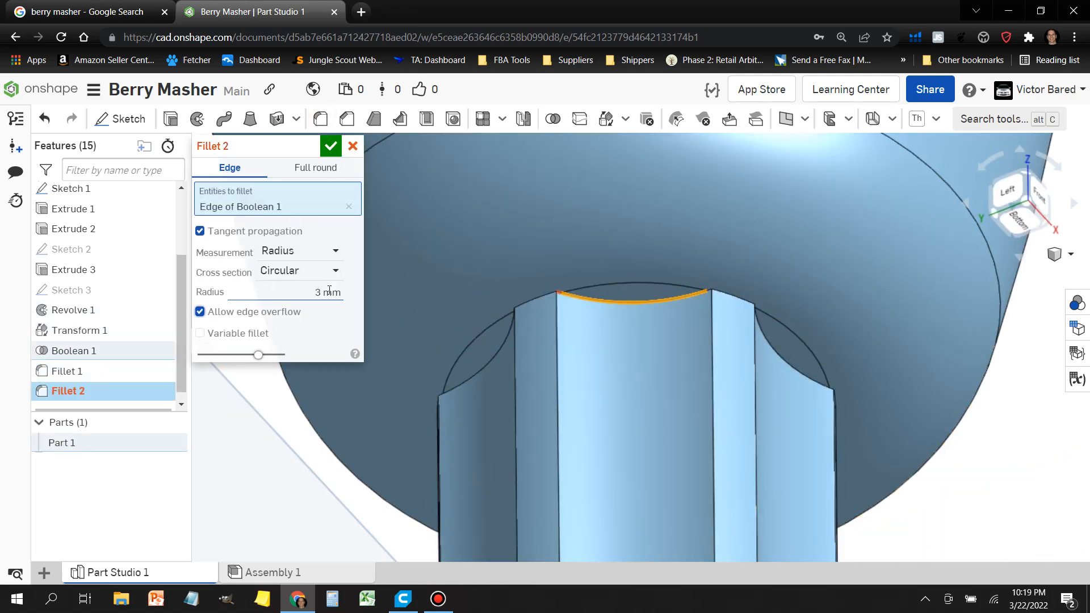
text(1)
key(Return)
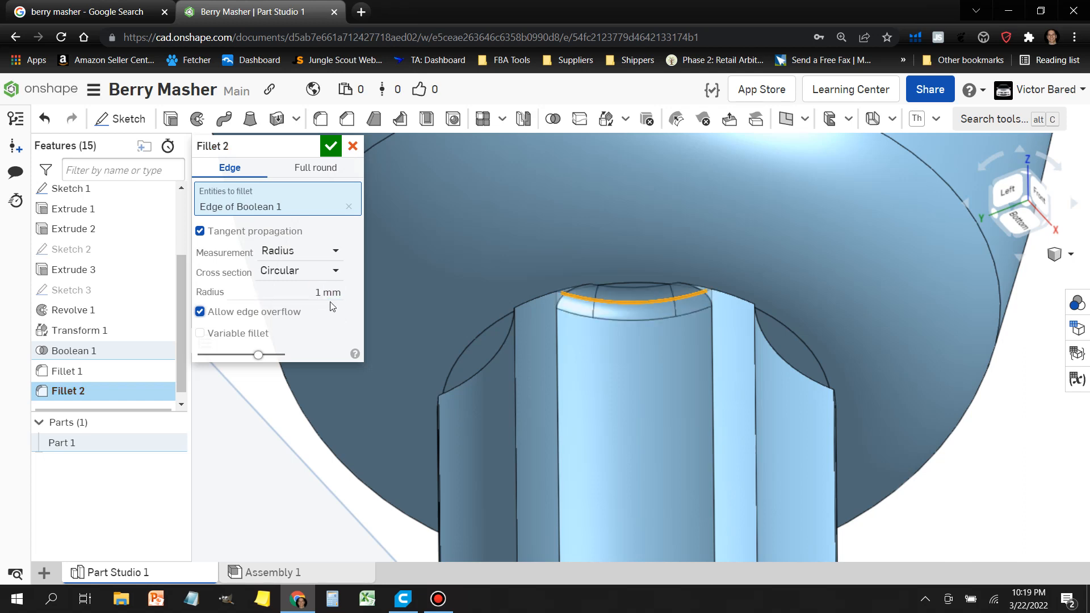
Step: Add further edges around the junction of shaft and handle to the 1 mm fillet and finish it
click(511, 325)
click(539, 298)
right_drag(858, 327, 813, 312)
click(740, 288)
click(816, 355)
click(895, 483)
right_drag(838, 384, 878, 397)
click(869, 399)
click(917, 420)
click(896, 456)
click(865, 512)
click(822, 518)
right_drag(824, 519, 931, 318)
click(792, 523)
scroll(1035, 355, down, 3)
click(331, 146)
Step: Edit the fillet on the handle's lower outer edge and set its radius to 10 mm
click(138, 376)
double_click(138, 376)
click(321, 290)
text(10)
key(Return)
key(Return)
Step: Edit the 1 mm fillet at the junction of shaft and handle and remove several edges from its selection
right_drag(538, 277, 535, 331)
scroll(535, 331, down, 2)
right_click(73, 389)
click(94, 421)
click(349, 211)
click(349, 210)
click(349, 245)
scroll(309, 230, down, 3)
click(349, 196)
click(349, 234)
scroll(426, 221, down, 2)
click(331, 147)
scroll(457, 248, up, 3)
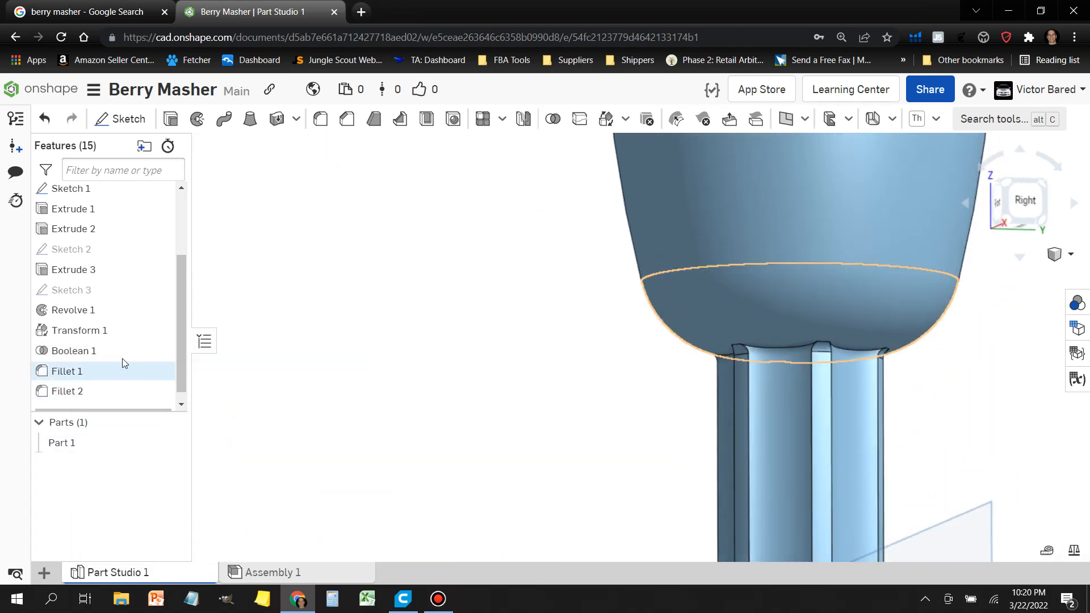
Step: Edit the fillet on the handle's lower outer edge and set its radius to 12 mm
double_click(142, 372)
click(317, 295)
text(12)
click(337, 150)
scroll(806, 375, up, 5)
scroll(596, 372, down, 3)
Step: Open the fillet at the junction of shaft and handle for editing, select its radius value and accept the fillet
right_click(95, 397)
click(148, 430)
click(316, 338)
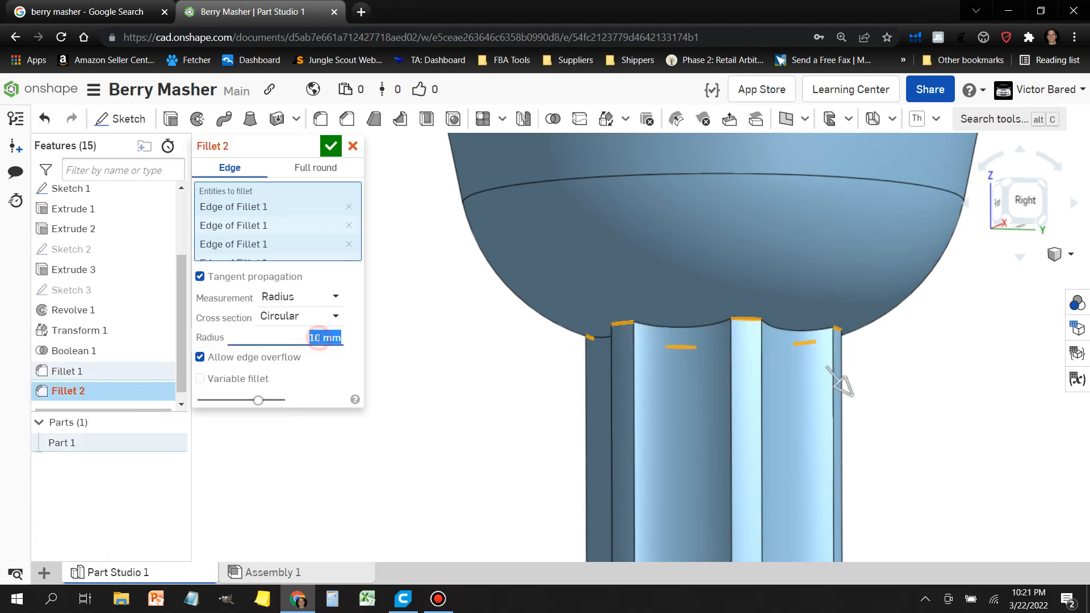
click(328, 140)
Step: Fillet the lower outer edge of the perforated plate with a radius of 3.5 mm
right_drag(339, 238, 685, 345)
scroll(356, 422, down, 5)
scroll(602, 418, up, 5)
click(611, 415)
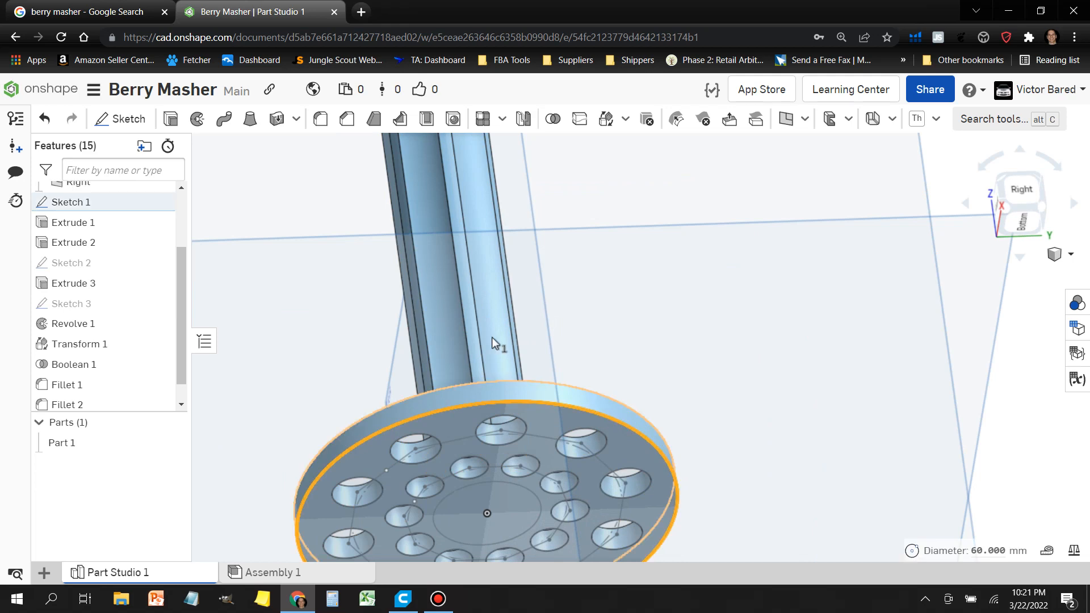
click(321, 120)
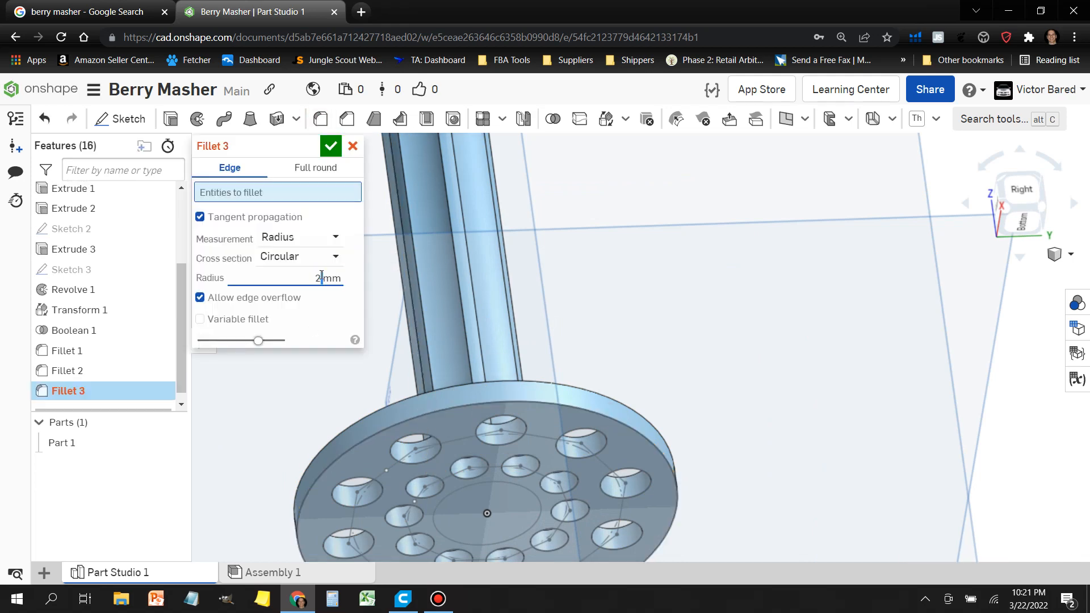
key(Return)
click(574, 407)
right_drag(574, 406, 702, 355)
click(327, 293)
text(3.5)
key(Return)
right_drag(732, 415, 755, 454)
click(331, 147)
Step: Select the first run of edges where the base of the fluted shaft meets the perforated plate
scroll(602, 378, up, 3)
right_drag(679, 417, 603, 449)
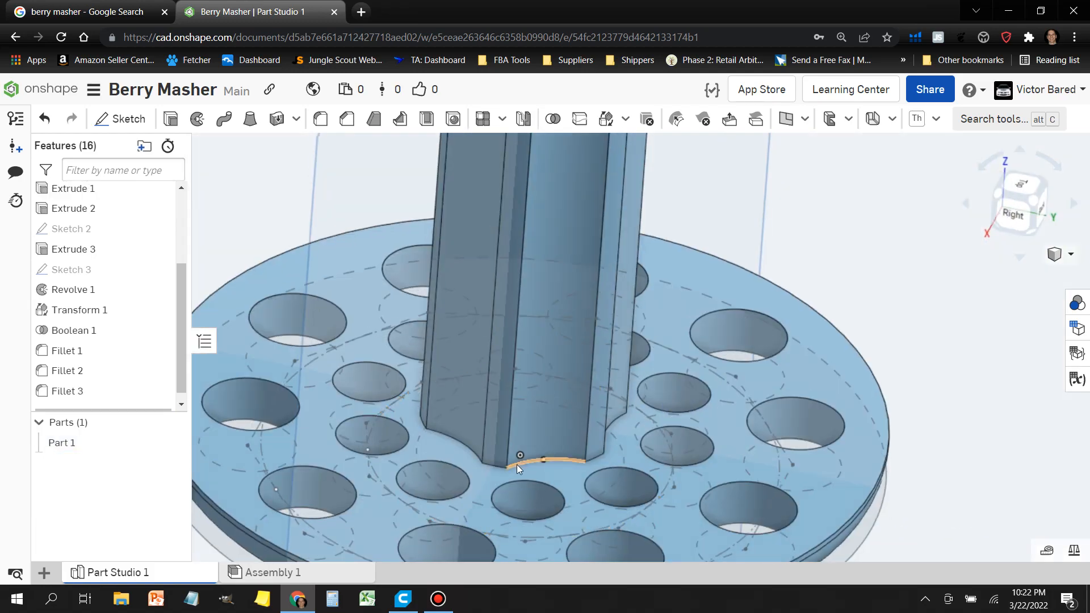
scroll(502, 465, down, 3)
right_drag(875, 434, 852, 433)
scroll(530, 456, up, 4)
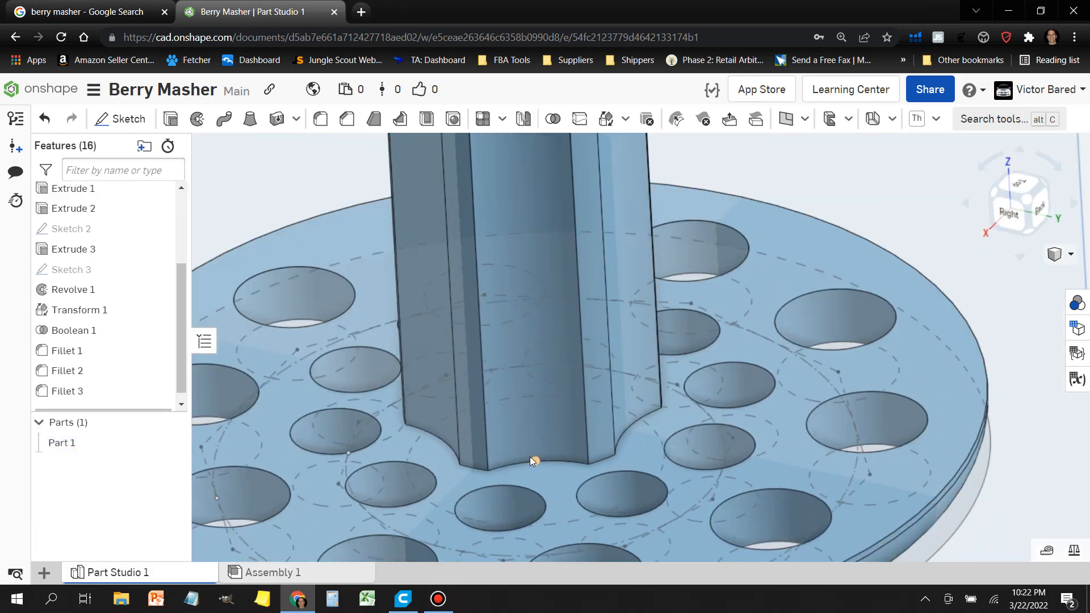
click(508, 467)
click(475, 468)
scroll(474, 469, up, 3)
click(675, 454)
click(718, 403)
right_drag(837, 390, 409, 363)
click(842, 348)
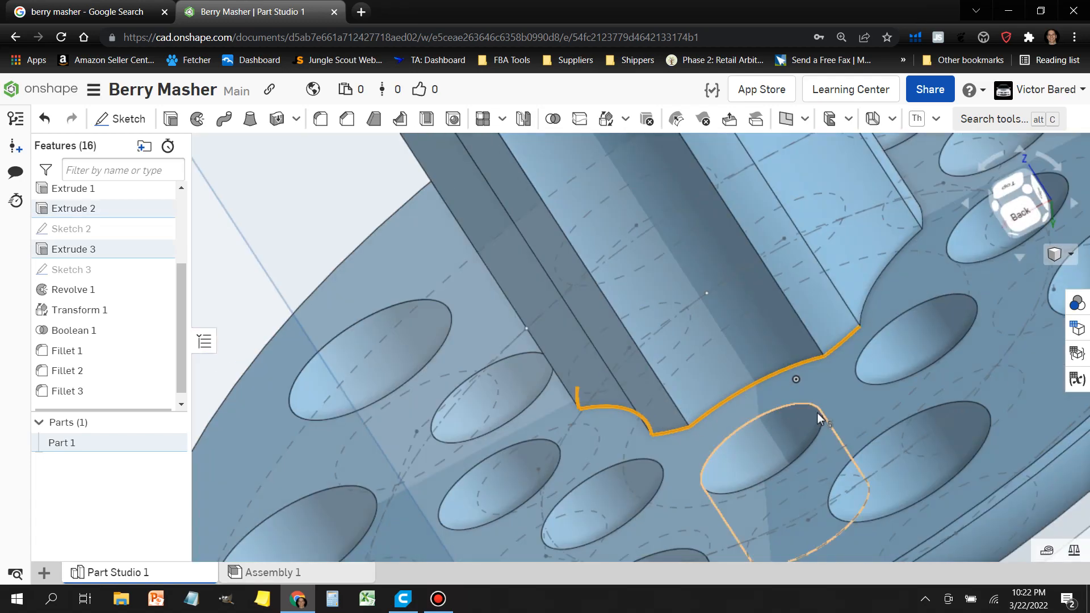
Step: Add the remaining edges around the far side of the shaft's base to the selection
right_drag(820, 418, 587, 361)
click(580, 292)
click(634, 231)
right_drag(670, 279, 426, 338)
click(413, 312)
click(404, 222)
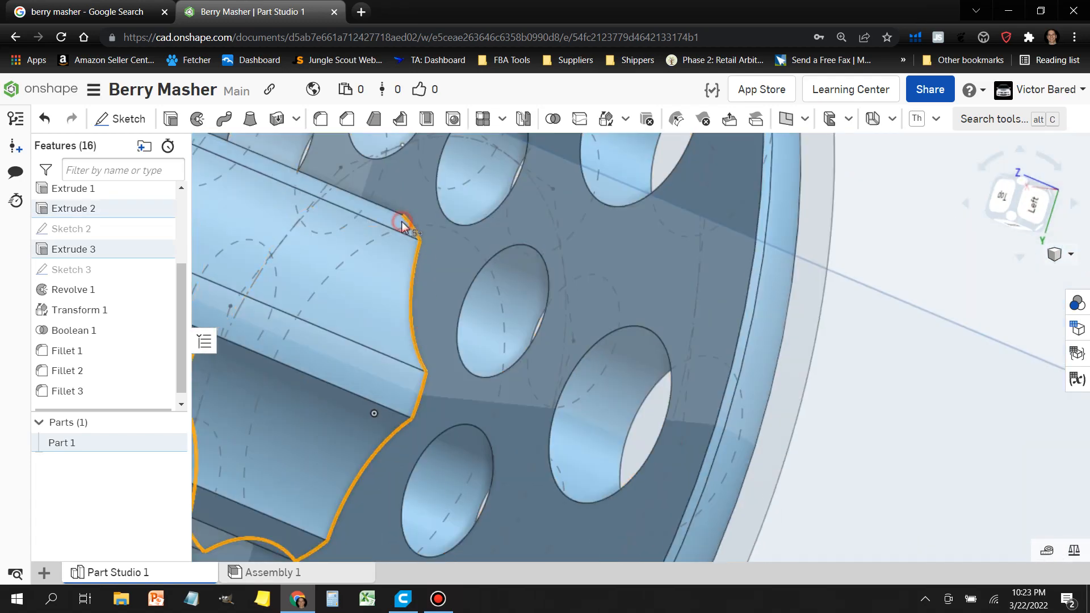
right_drag(417, 230, 398, 306)
click(354, 148)
right_drag(353, 149, 401, 326)
Step: Fillet the selected edges between the shaft's base and the plate with a 3.5 mm radius
key(shift+f)
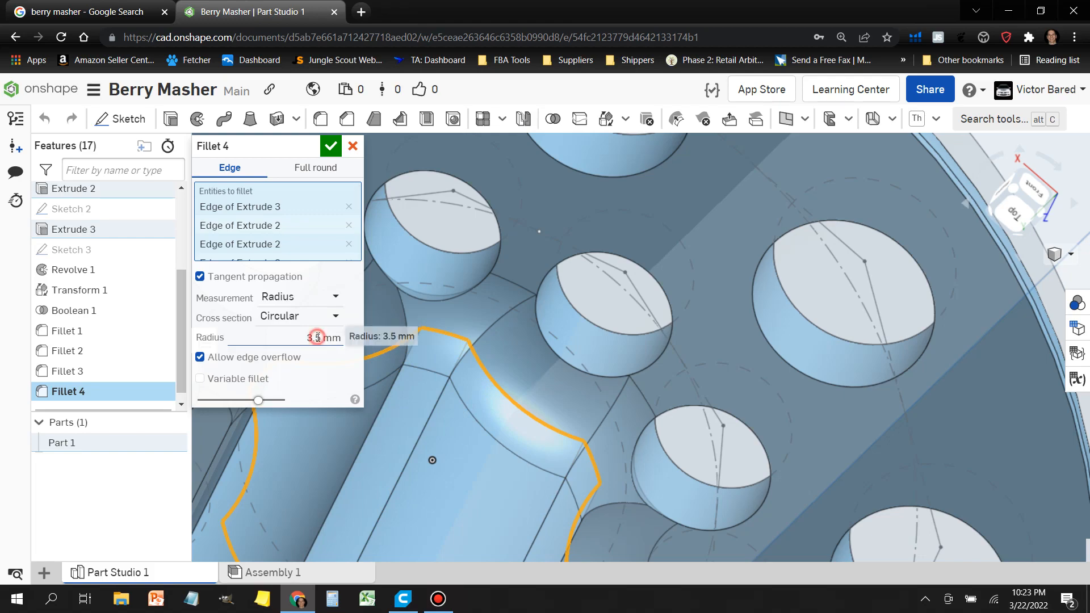
right_drag(431, 398, 374, 267)
click(331, 146)
scroll(455, 398, down, 4)
right_drag(466, 443, 390, 444)
scroll(596, 514, down, 3)
Step: Export the part studio as an STL file named Berry Masher
right_click(117, 572)
click(91, 552)
drag(410, 177, 281, 193)
text(Berry Masher)
key(Return)
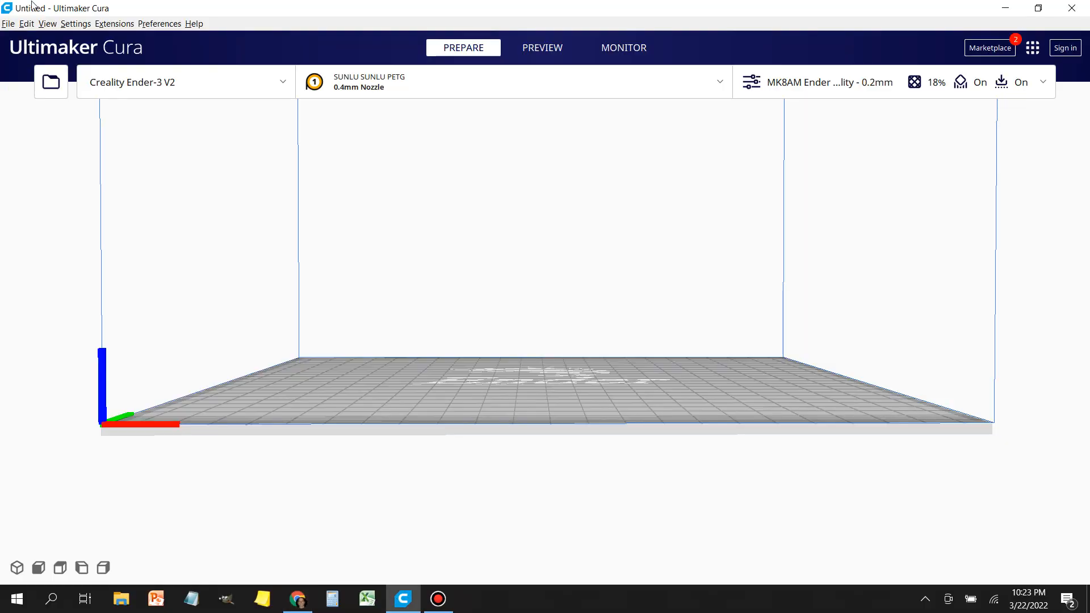
Step: Load the exported Berry Masher model onto the build plate in Ultimaker Cura
key(ctrl+o)
click(63, 127)
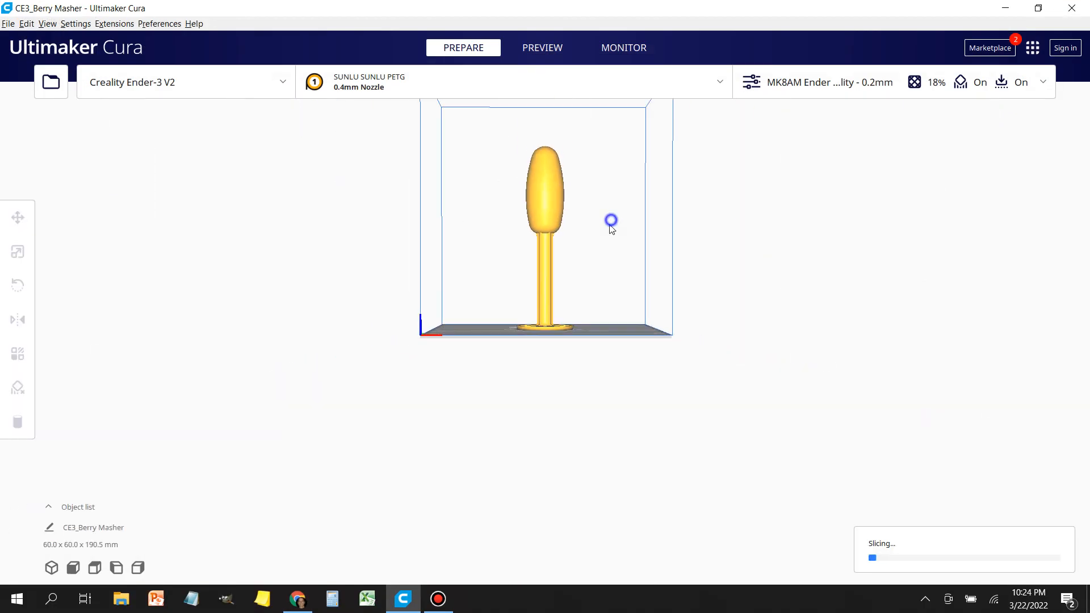
scroll(585, 338, up, 5)
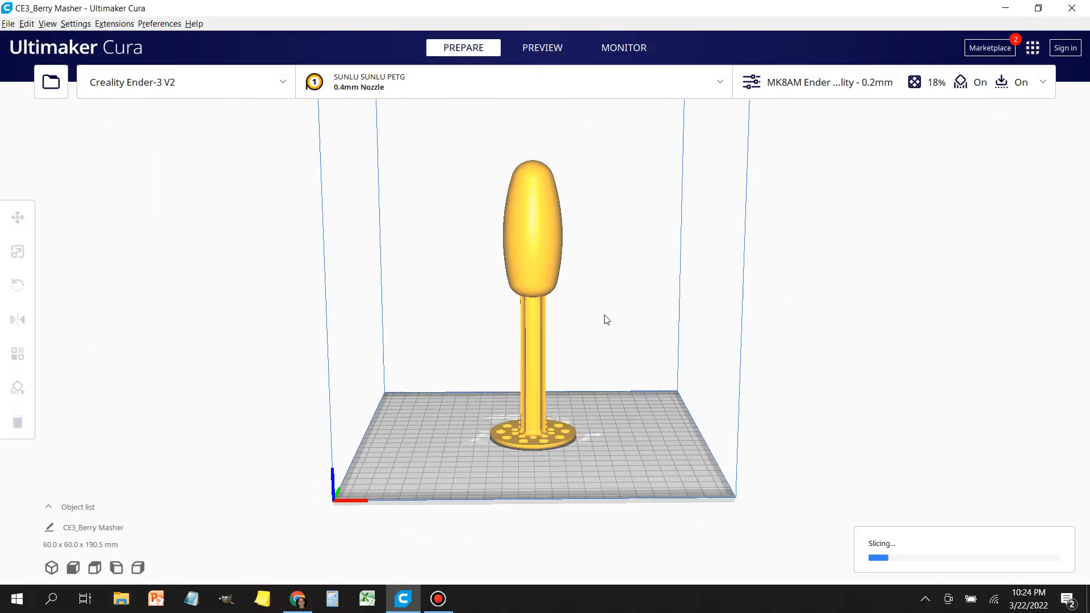
right_drag(585, 344, 626, 462)
Step: Turn off support generation in the print settings
click(793, 83)
scroll(998, 324, up, 5)
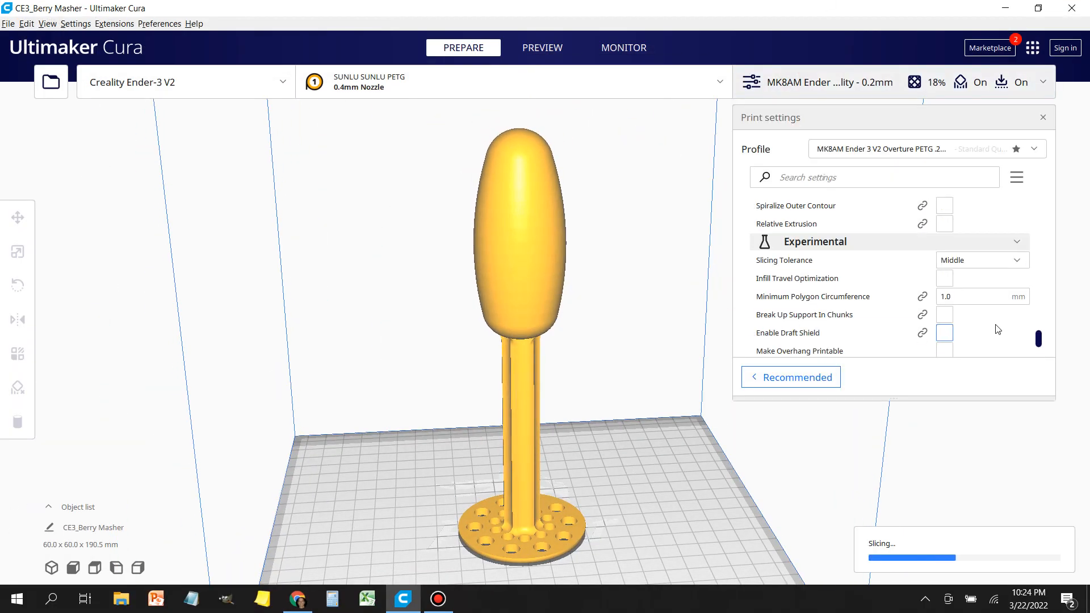
scroll(998, 321, up, 10)
click(944, 264)
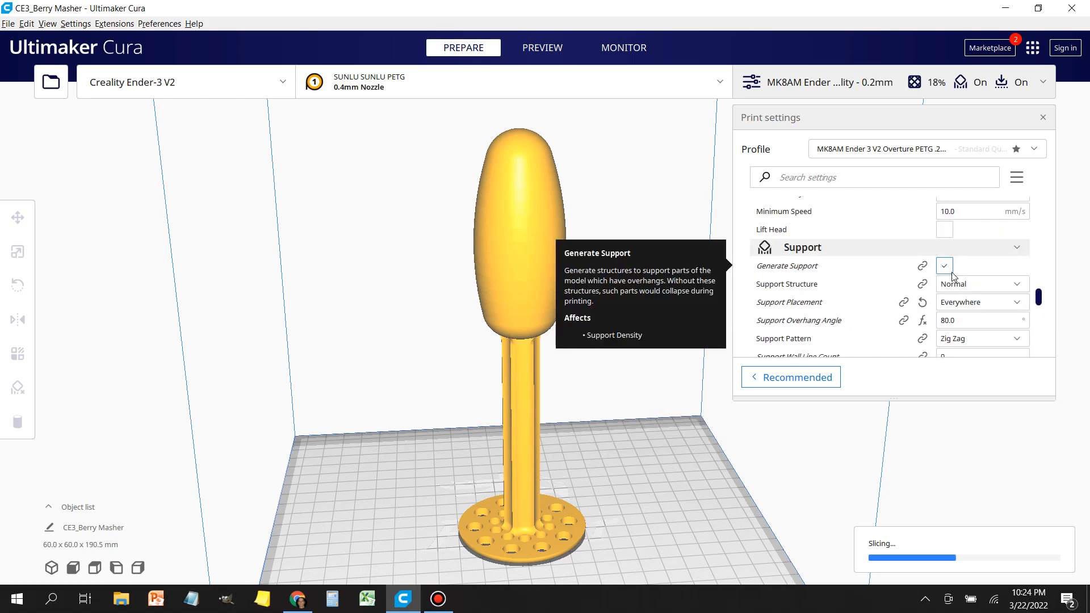
scroll(909, 284, down, 10)
scroll(832, 305, down, 10)
scroll(934, 282, up, 15)
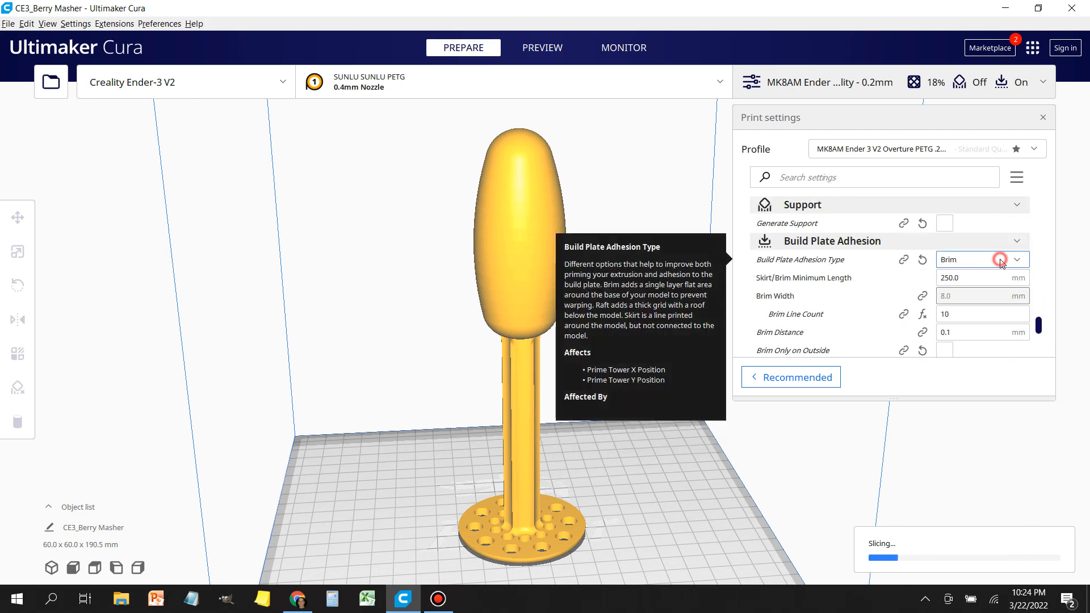
Step: Set the build plate adhesion type to Skirt
click(1000, 263)
click(991, 278)
scroll(606, 509, up, 5)
middle_drag(606, 509, 598, 341)
scroll(597, 341, down, 4)
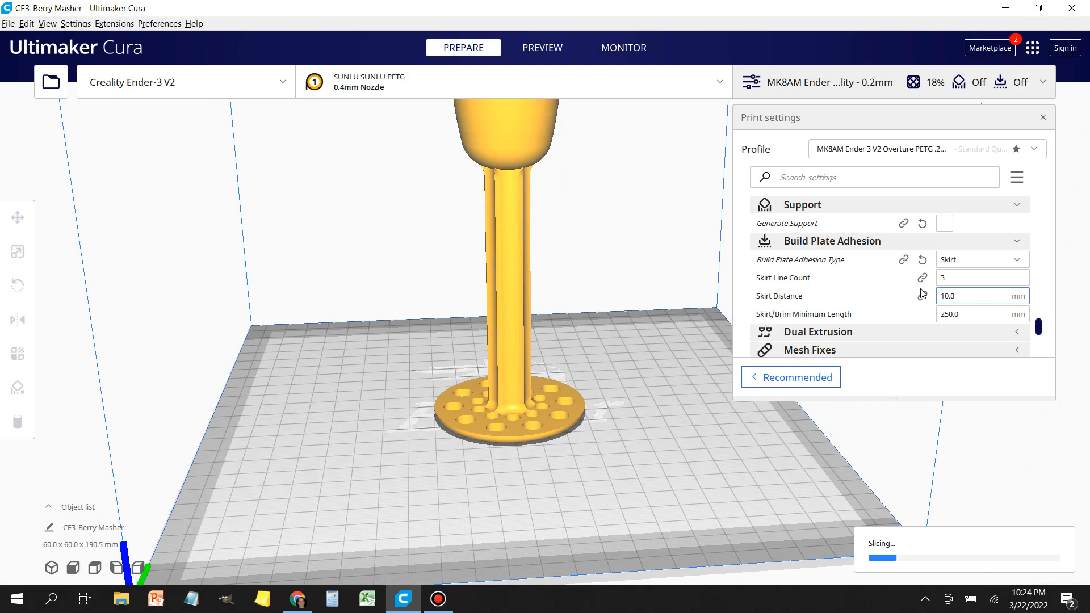
Step: Review the remaining print settings and inspect the sliced masher in the layer preview down to about layer 189
scroll(909, 299, down, 10)
scroll(909, 298, up, 15)
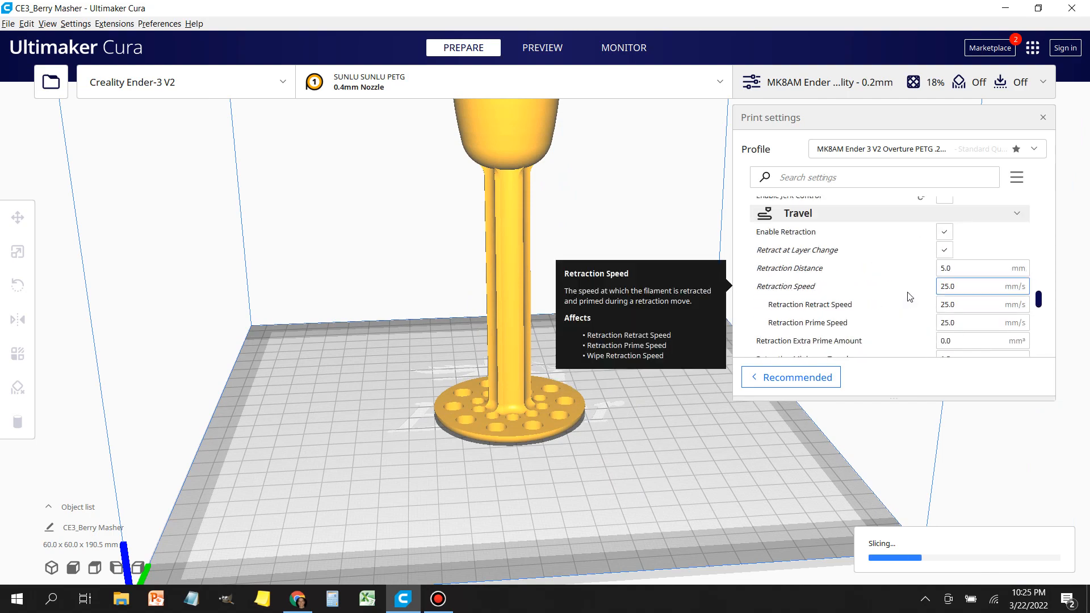
scroll(911, 289, up, 15)
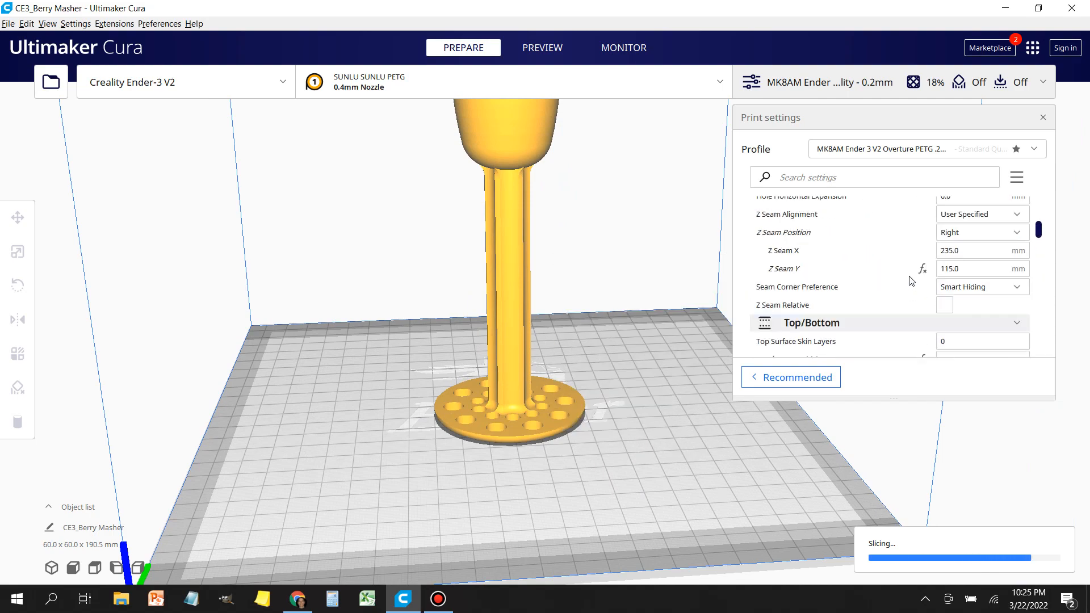
middle_drag(554, 333, 525, 402)
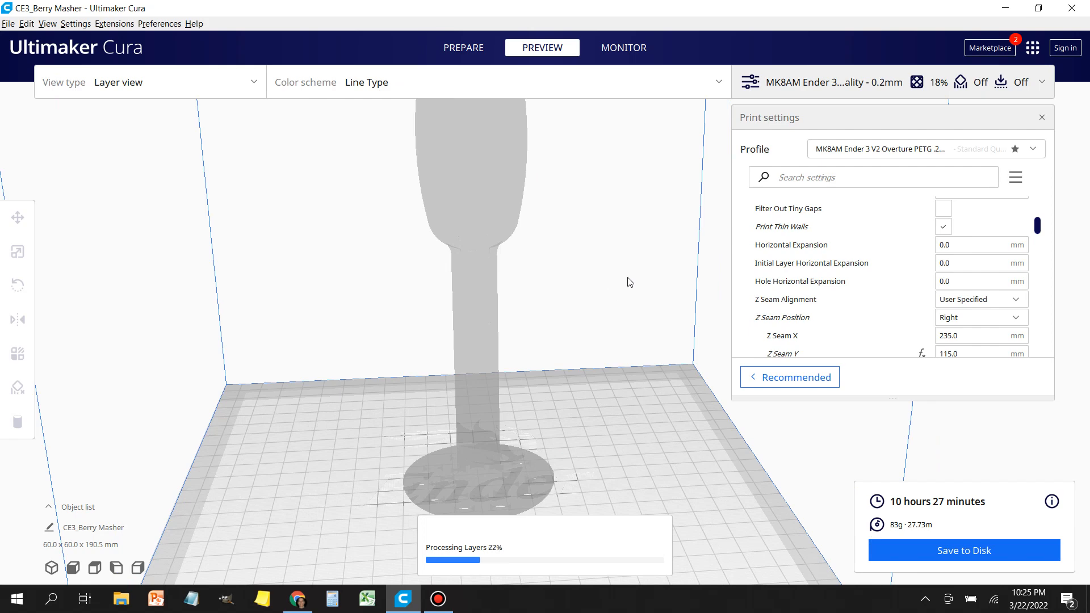
click(848, 86)
scroll(718, 216, down, 1)
middle_drag(717, 213, 716, 249)
drag(1075, 152, 1024, 196)
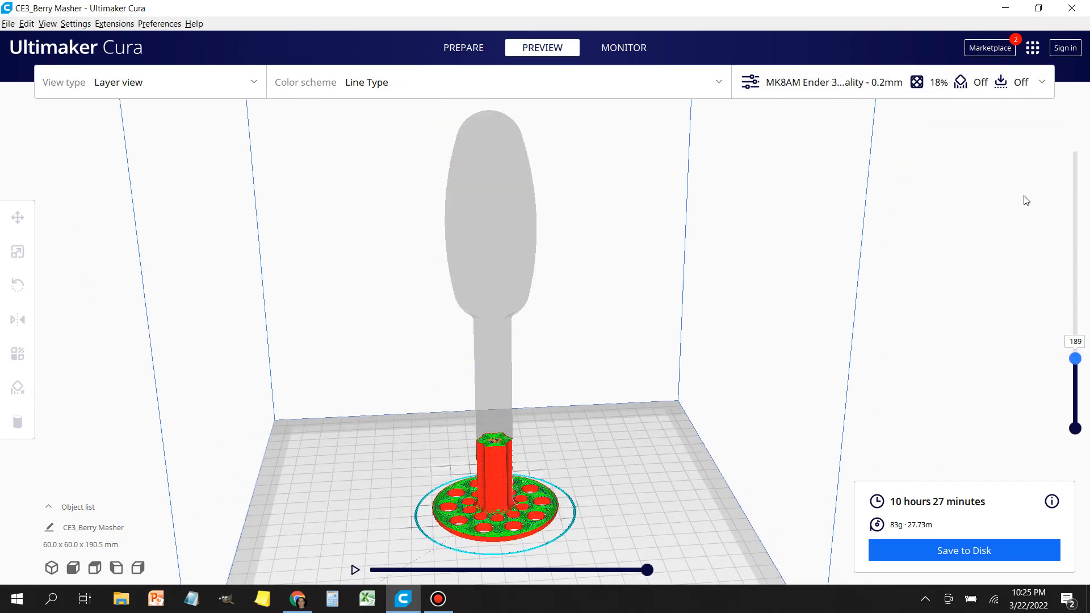
Step: Save the sliced berry masher to disk as a G-code file
click(964, 551)
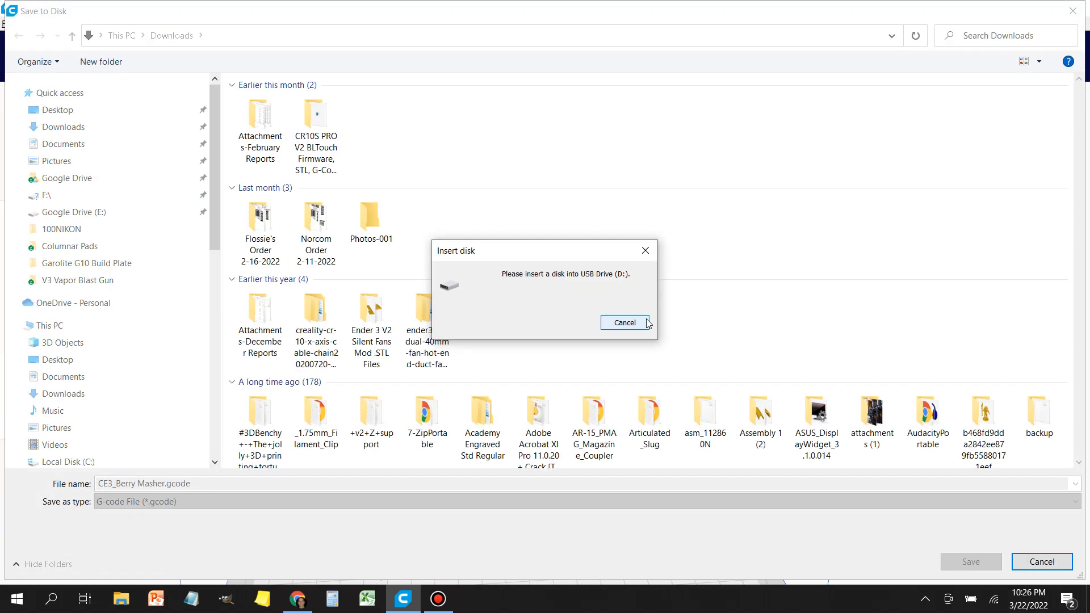
click(115, 484)
click(972, 564)
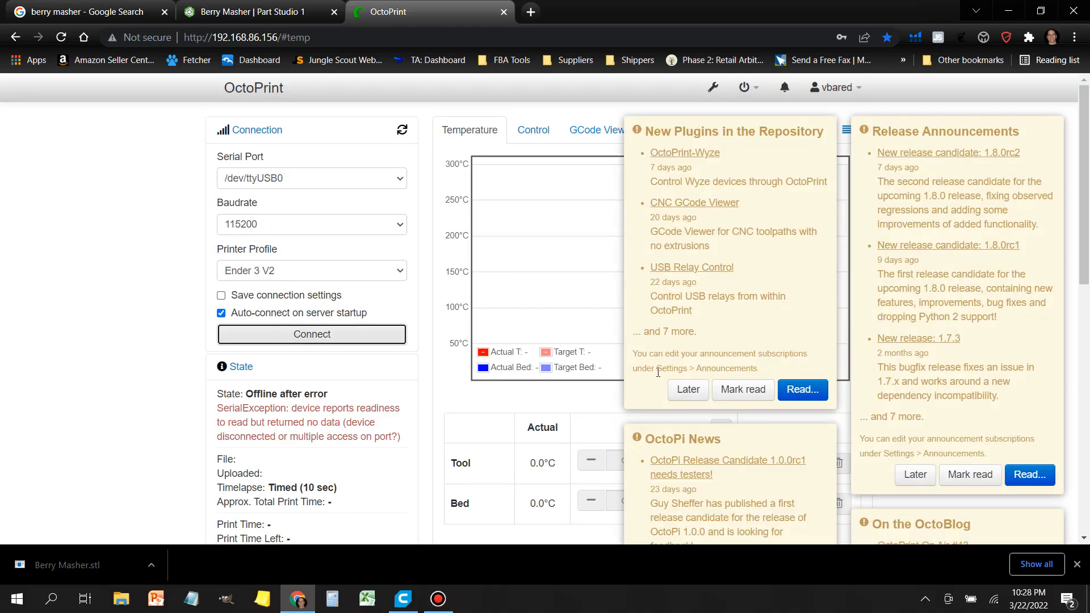
Step: Switch to OctoPrint and open the 3D_Printed_Parts folder inside the Ender 3 V2 folder of the file list
scroll(895, 431, down, 4)
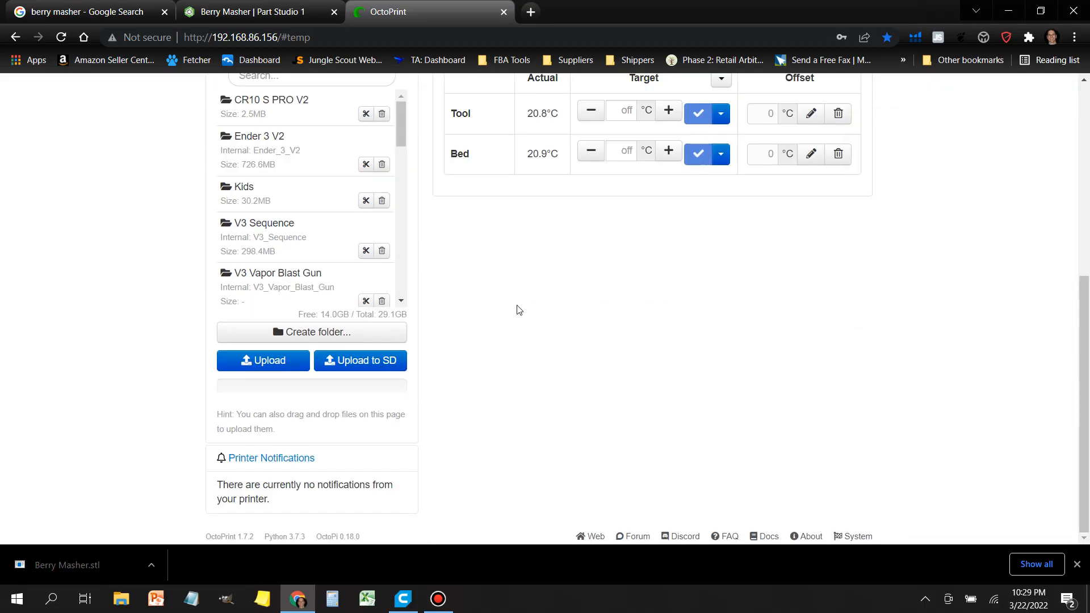
scroll(518, 309, up, 1)
click(267, 203)
click(267, 202)
scroll(315, 286, down, 1)
scroll(315, 284, down, 1)
click(275, 391)
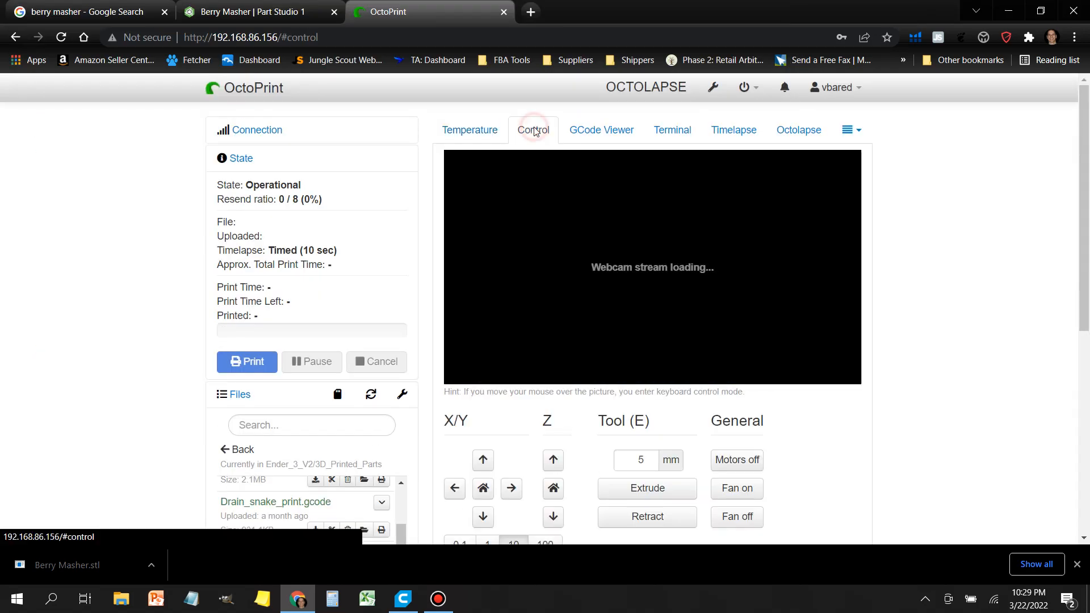
Step: Begin uploading a file to the 3D_Printed_Parts folder and browse Downloads for the masher's G-code
scroll(87, 380, down, 5)
click(248, 469)
click(107, 138)
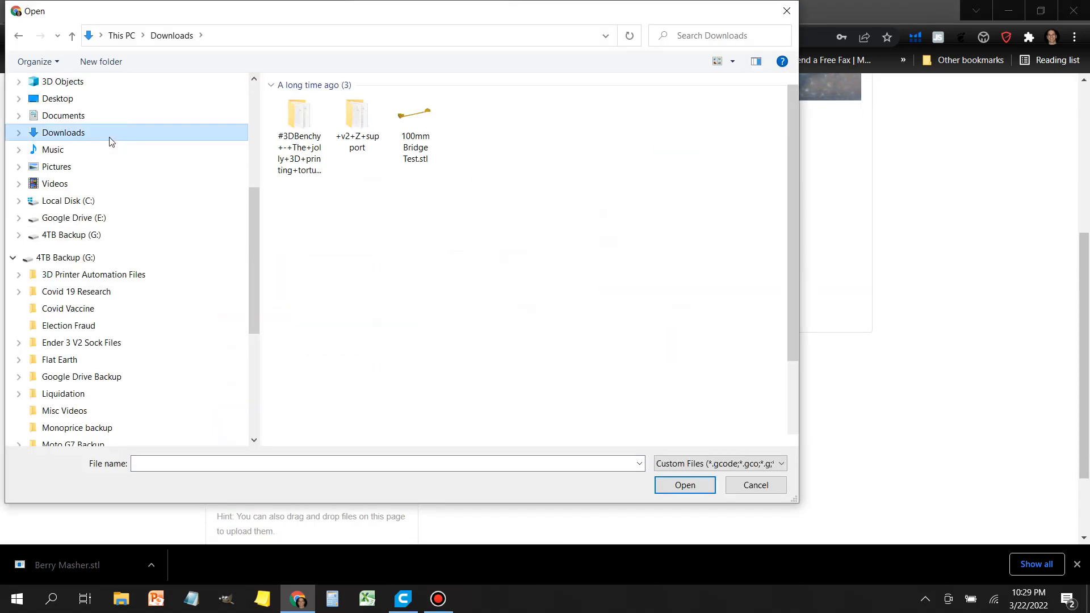
Step: Switch to Ultimaker Cura and save the sliced model to the Desktop as Berry Masher.gcode
click(404, 599)
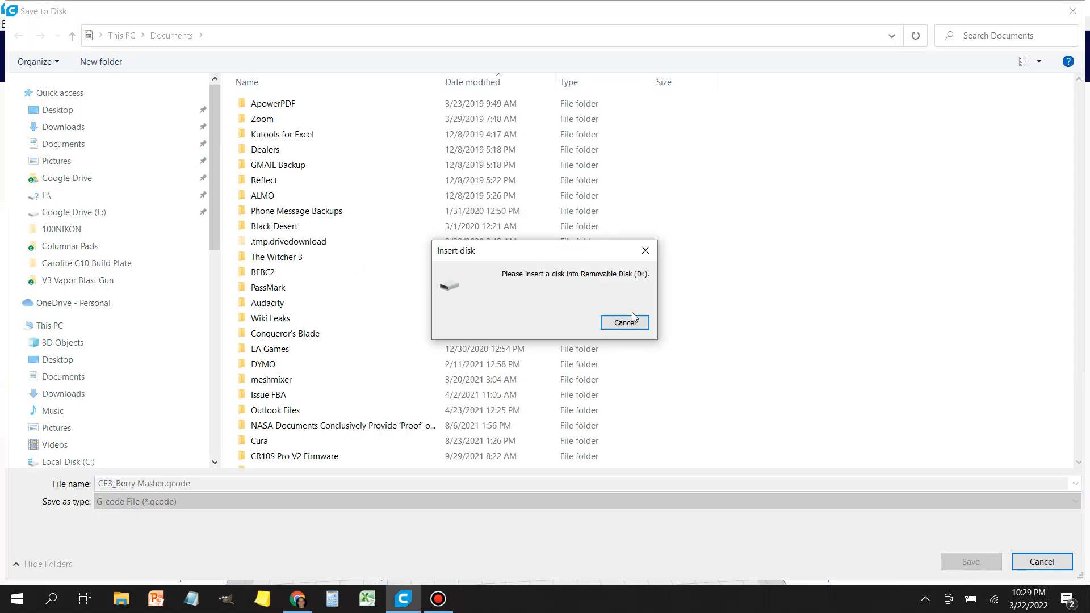
click(628, 321)
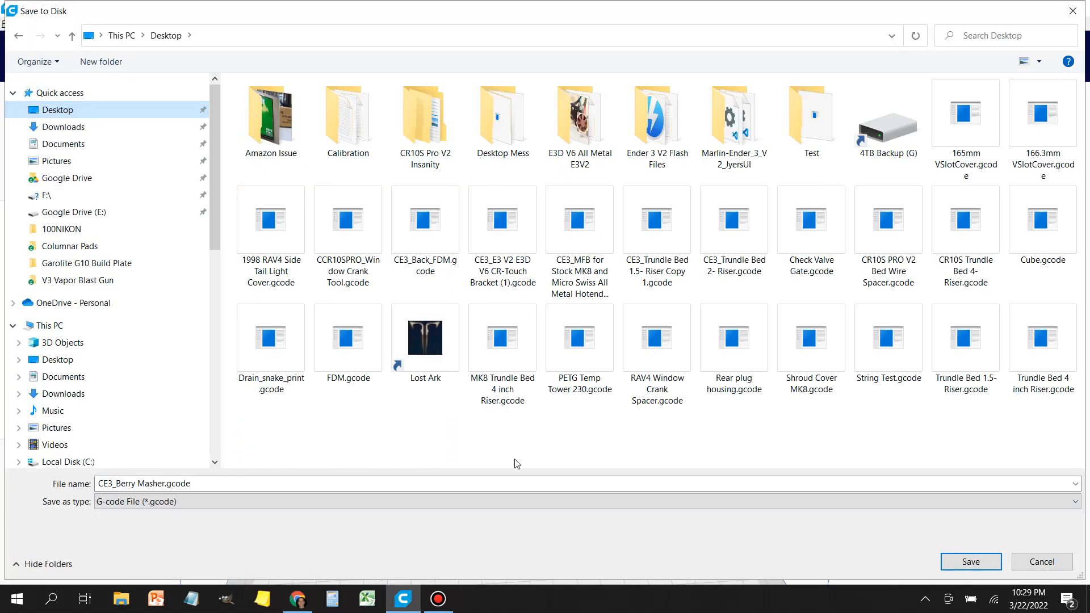
click(116, 483)
key(BackSpace)
key(BackSpace)
key(BackSpace)
key(BackSpace)
click(971, 561)
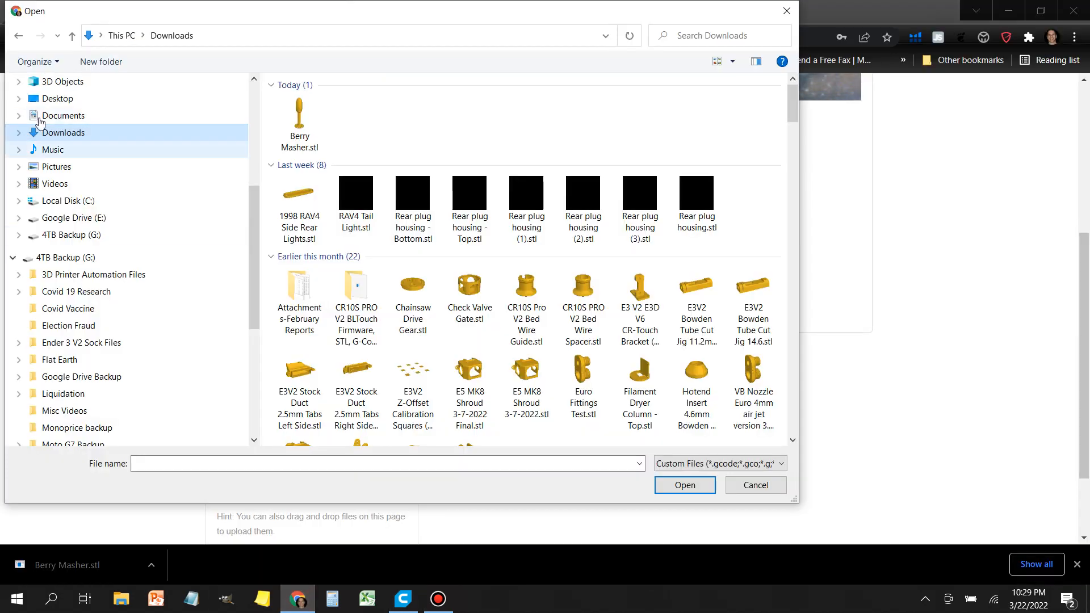
Step: Upload Berry Masher.gcode from the Desktop to OctoPrint and start printing it
click(58, 98)
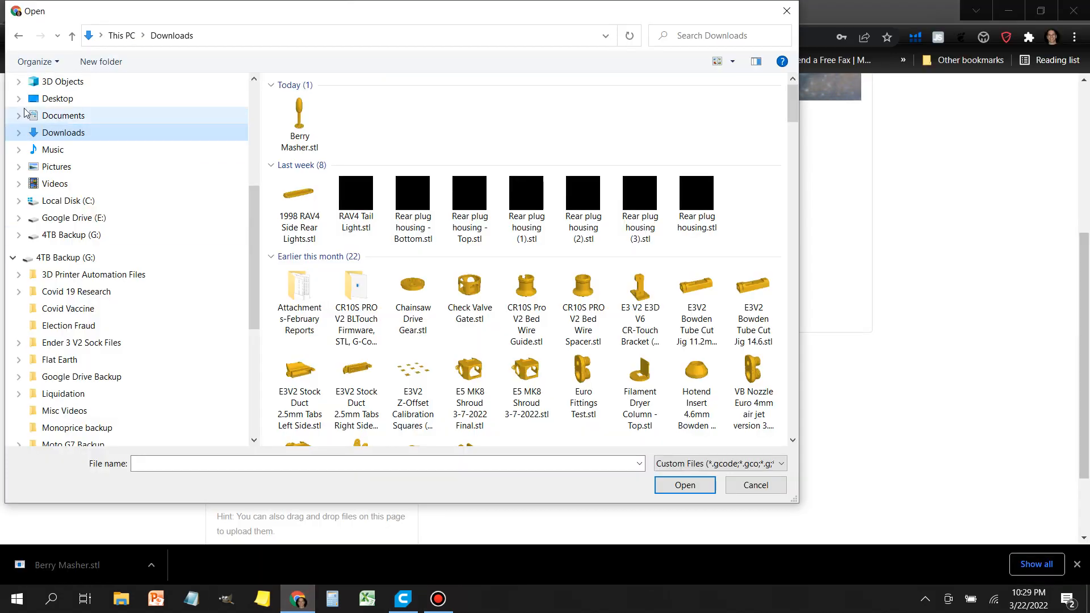
double_click(582, 357)
scroll(177, 345, down, 6)
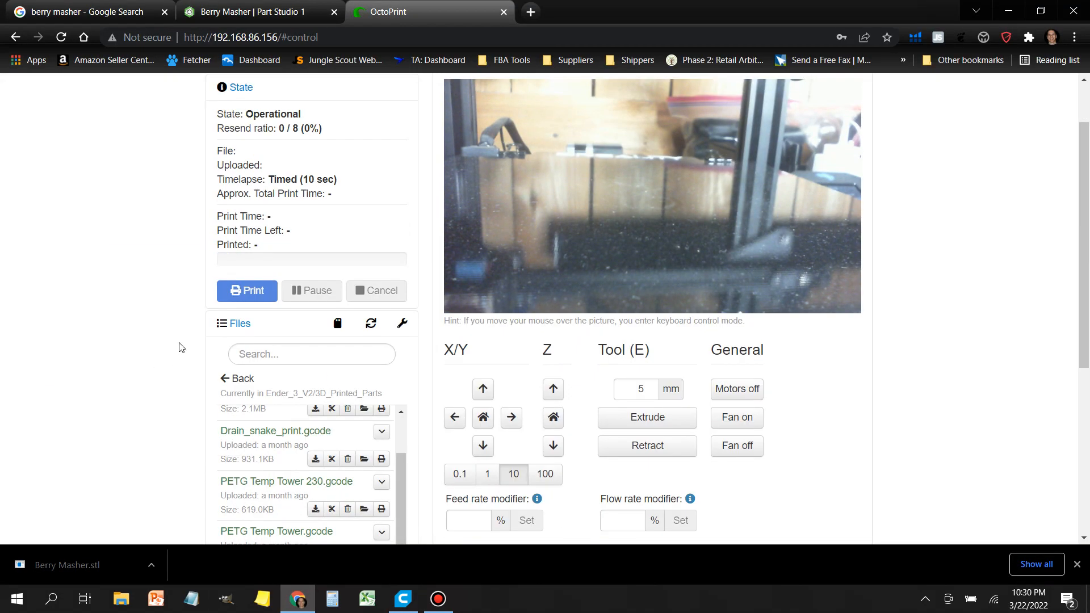
scroll(317, 295, up, 3)
click(382, 231)
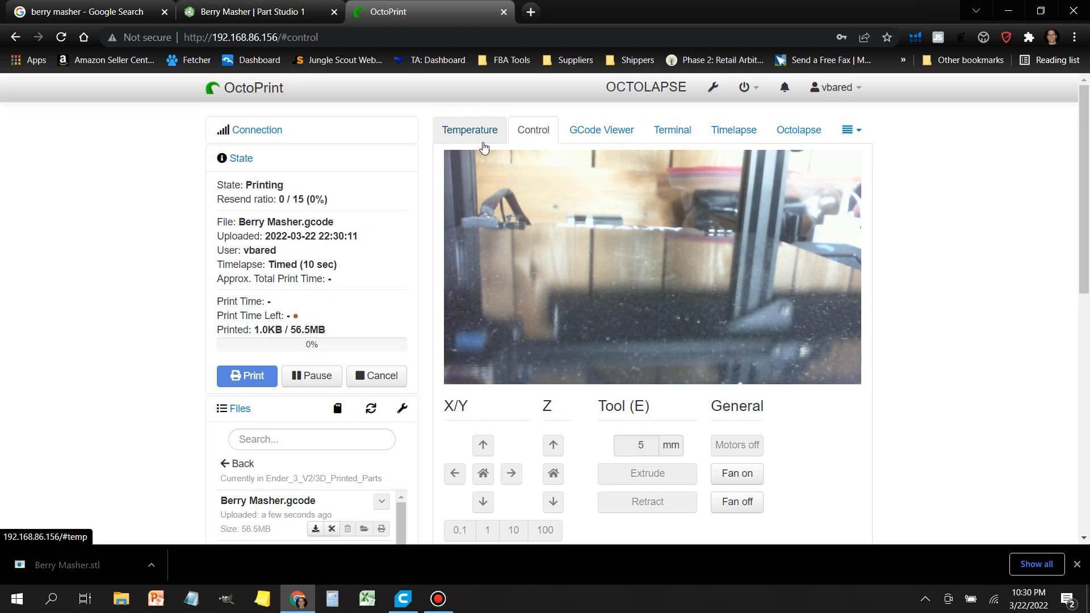